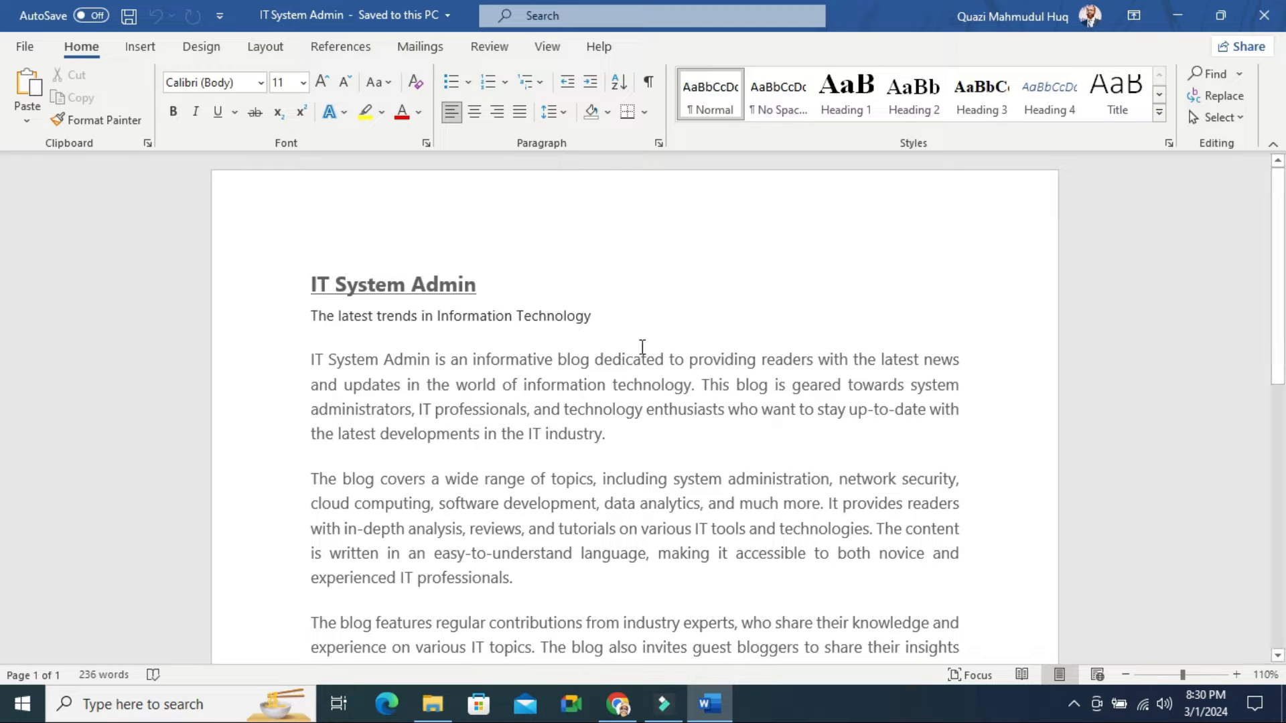
Place the cursor in the first paragraph and switch to the File backstage view
click(642, 347)
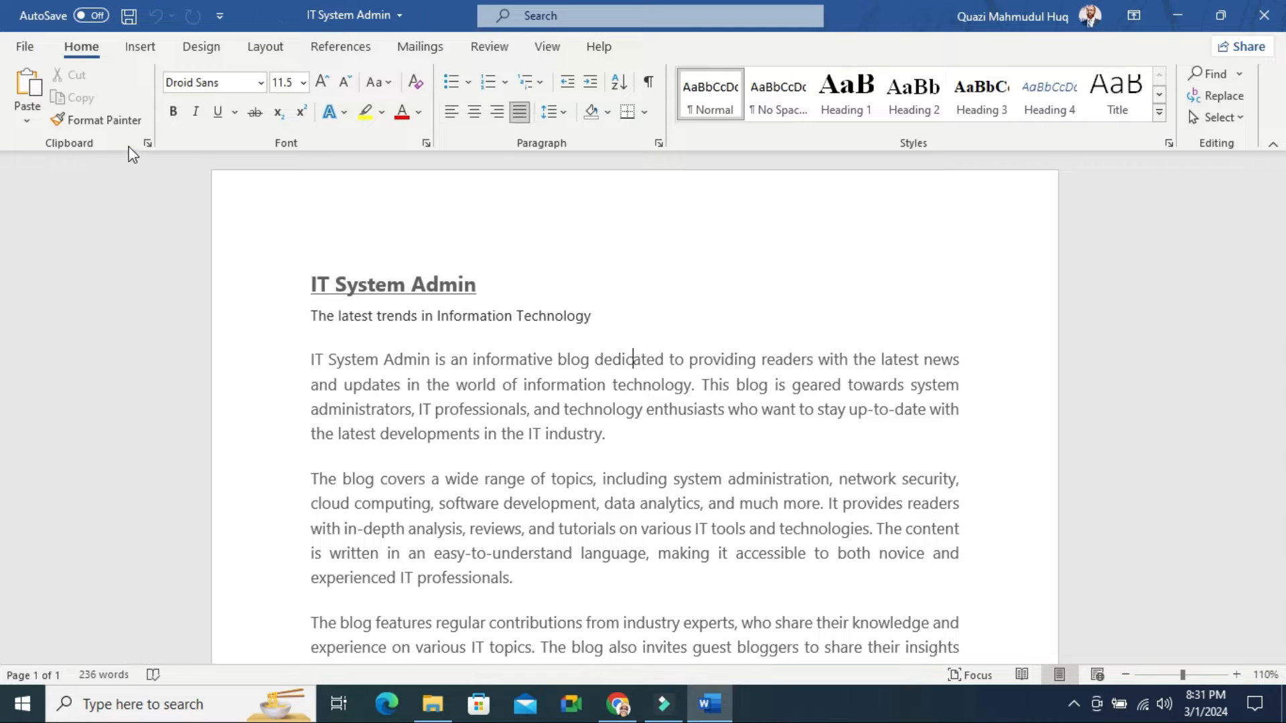
click(26, 48)
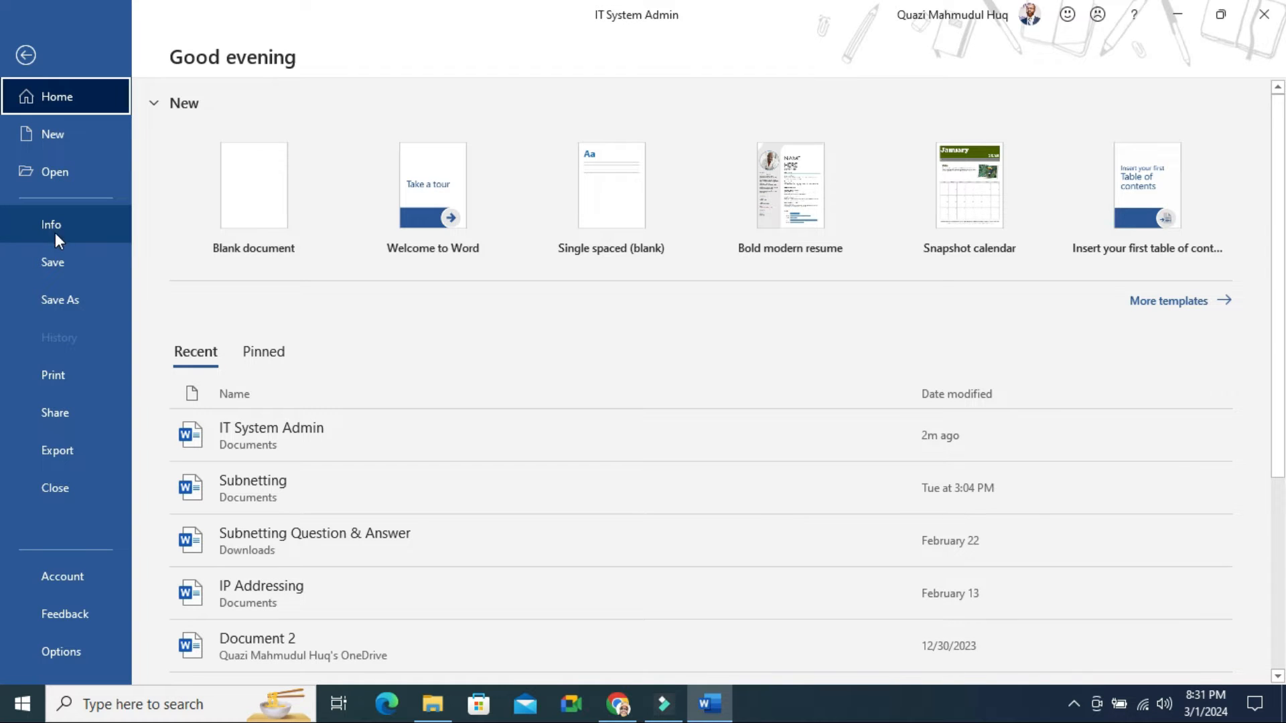
Open the Restrict Editing pane from Info's Protect Document menu
click(50, 228)
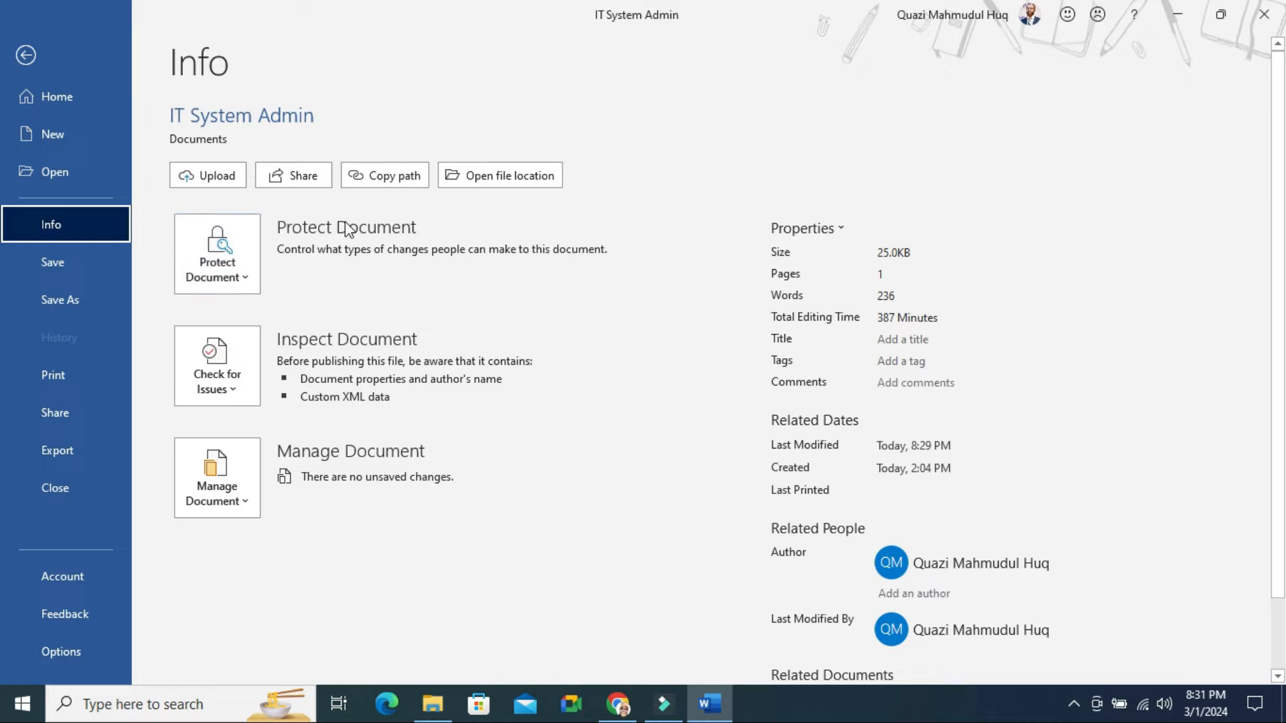
click(230, 270)
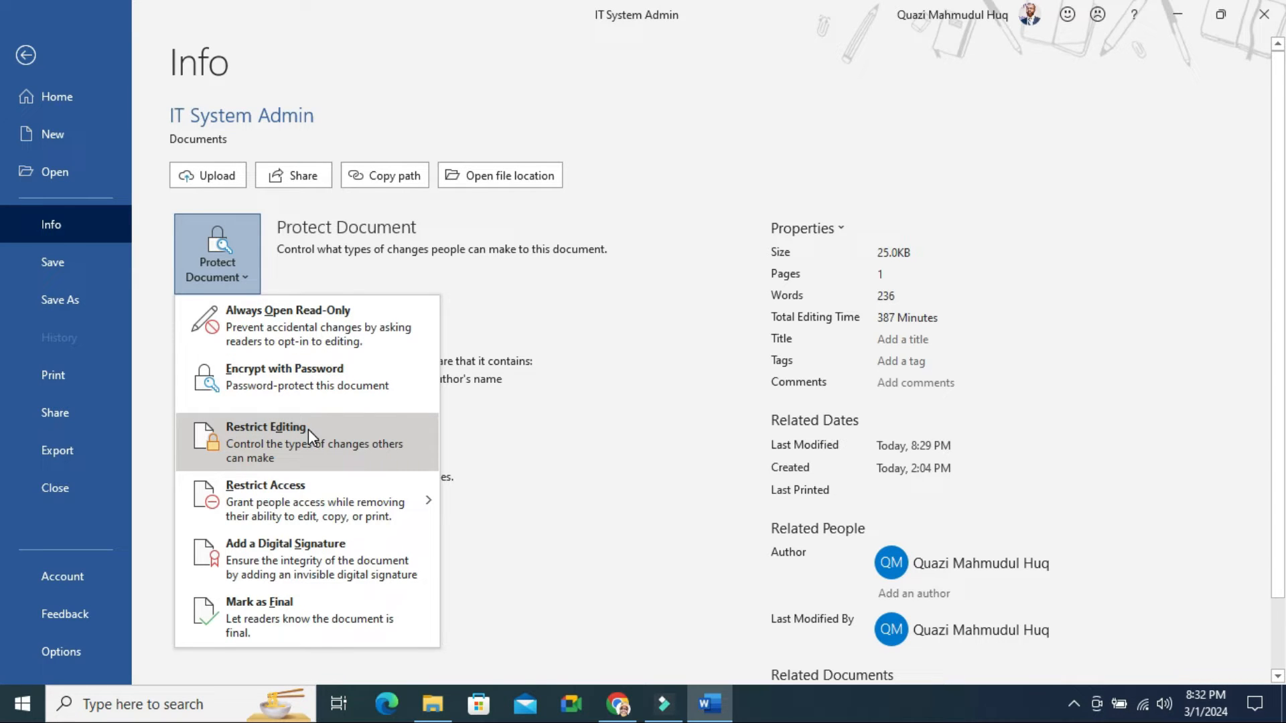
click(291, 441)
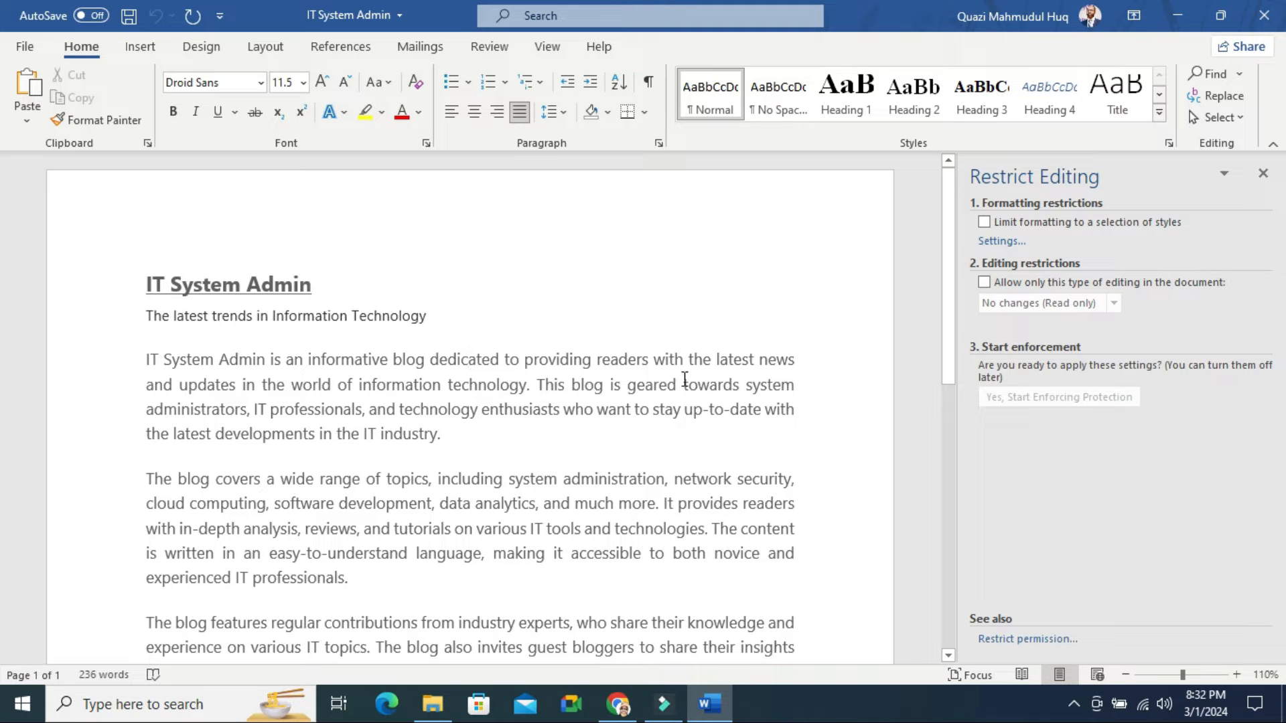
Enable 'Allow only this type of editing' with 'No changes (Read only)' selected
click(983, 282)
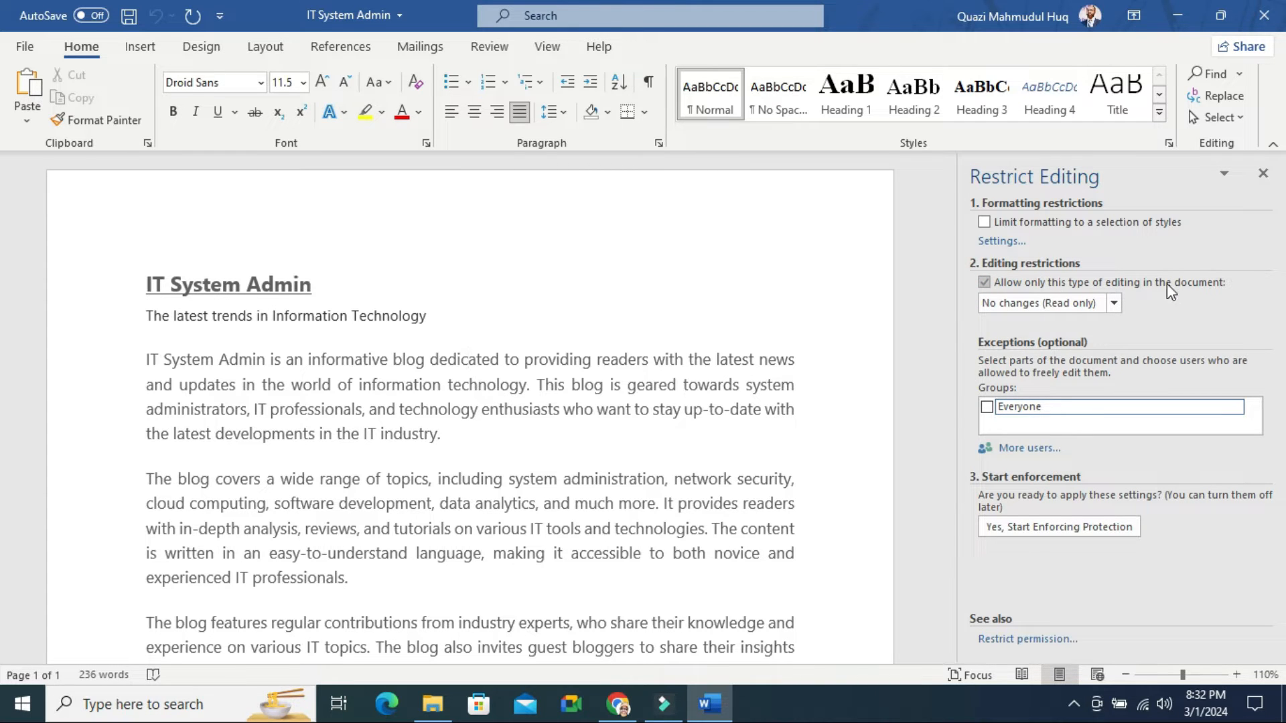
click(1113, 304)
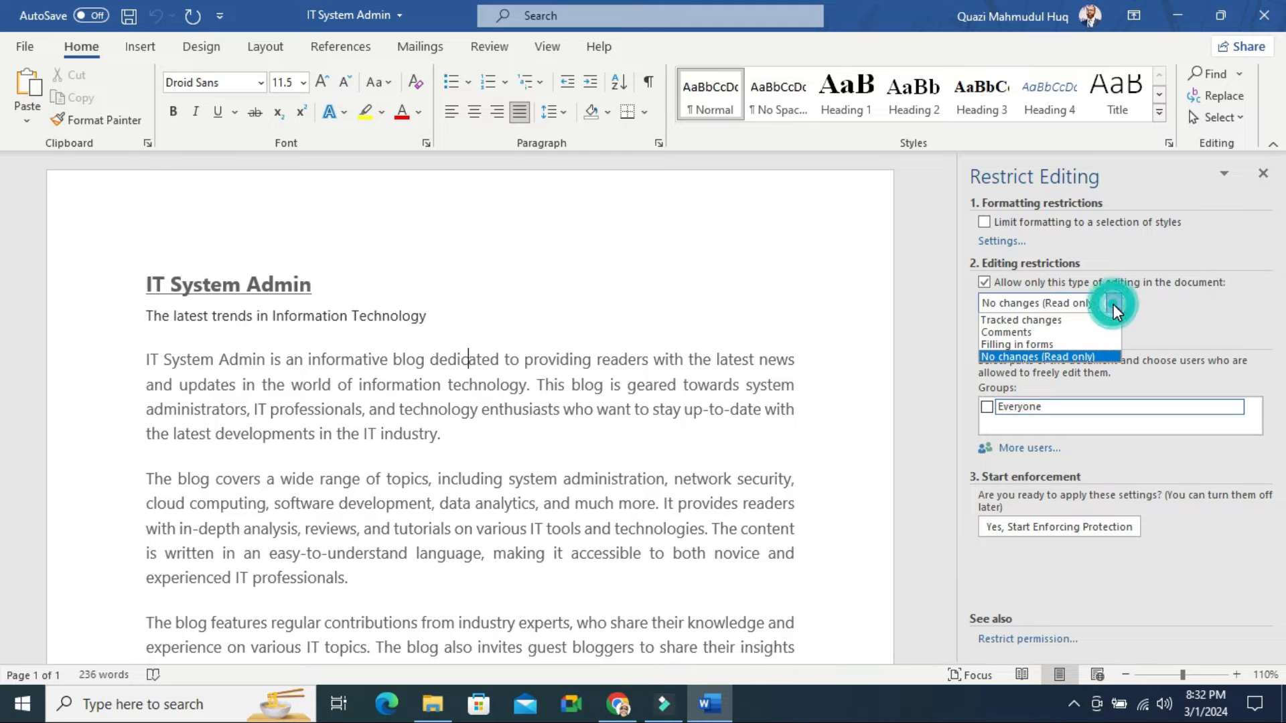
click(1028, 356)
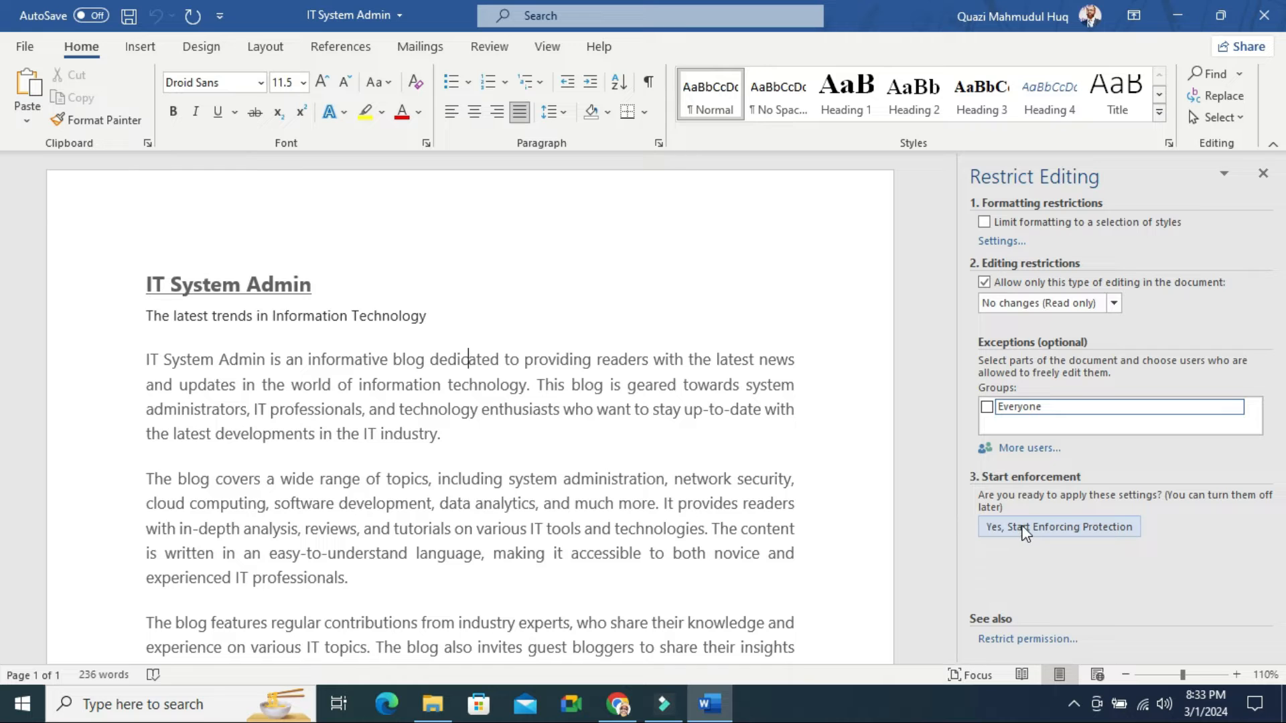
Start enforcing protection, entering and confirming the protection password
click(1083, 529)
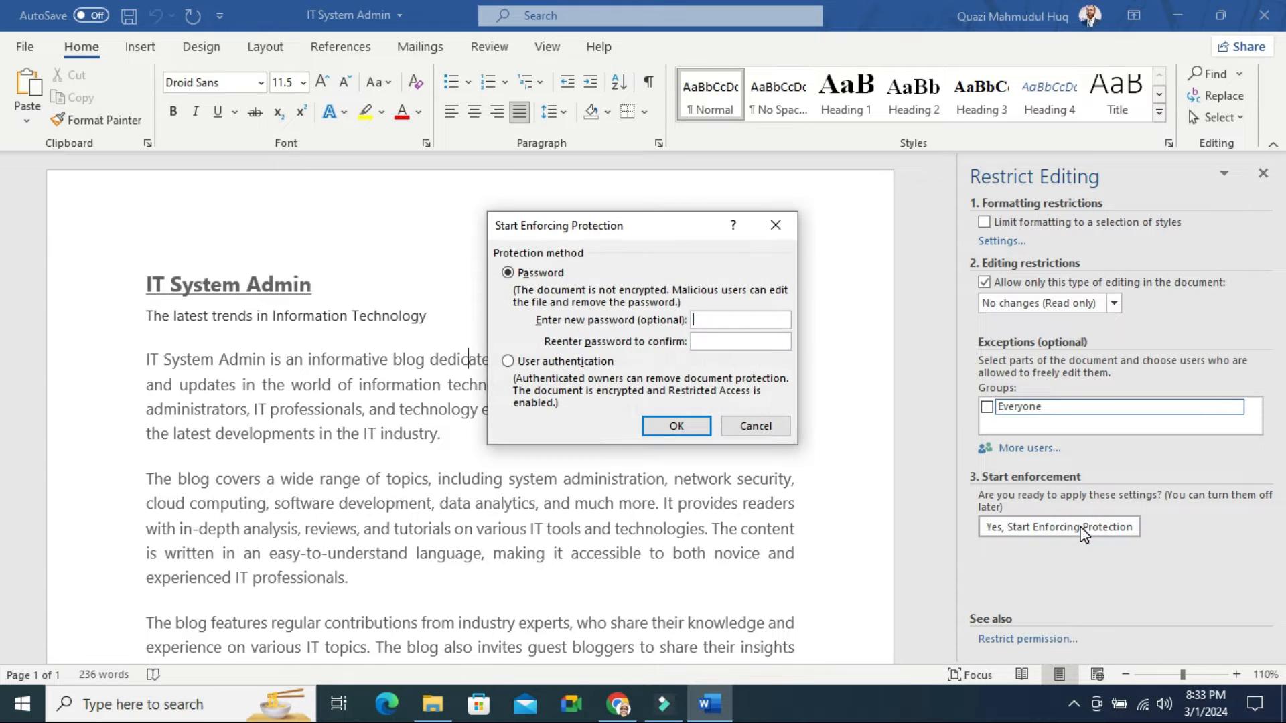
click(720, 319)
text(123)
click(721, 342)
text(123)
click(676, 426)
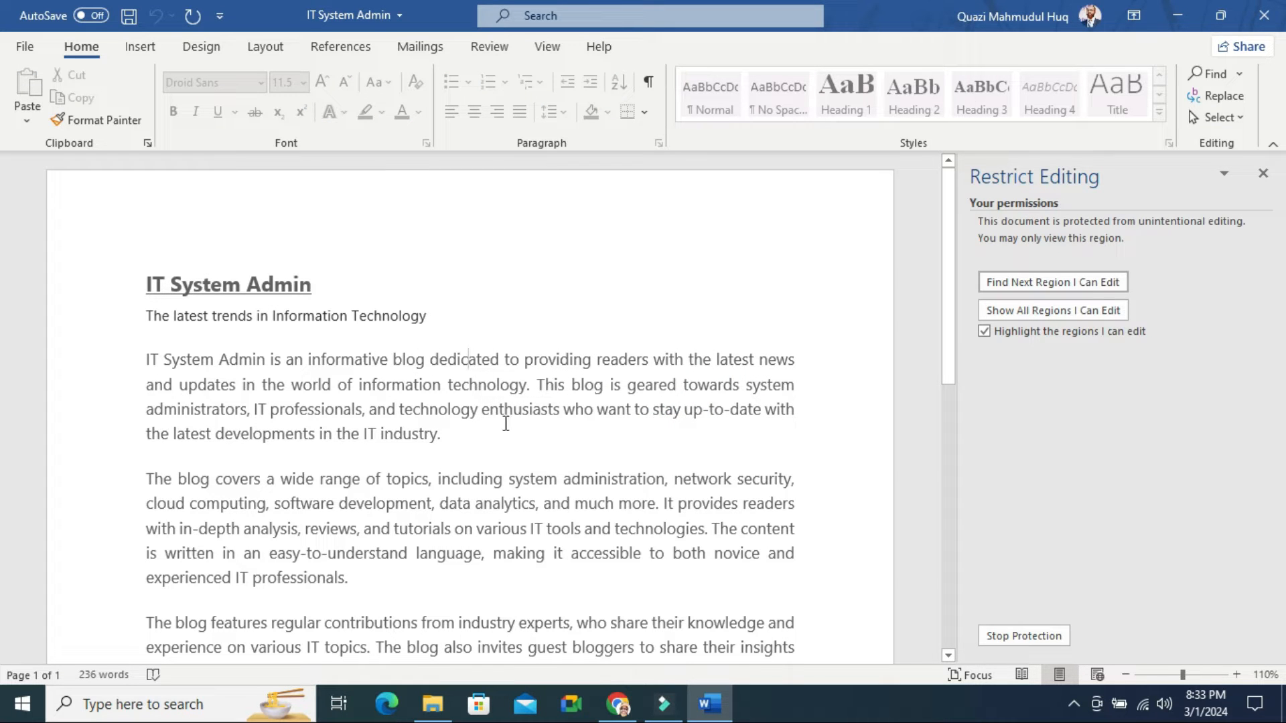
click(428, 323)
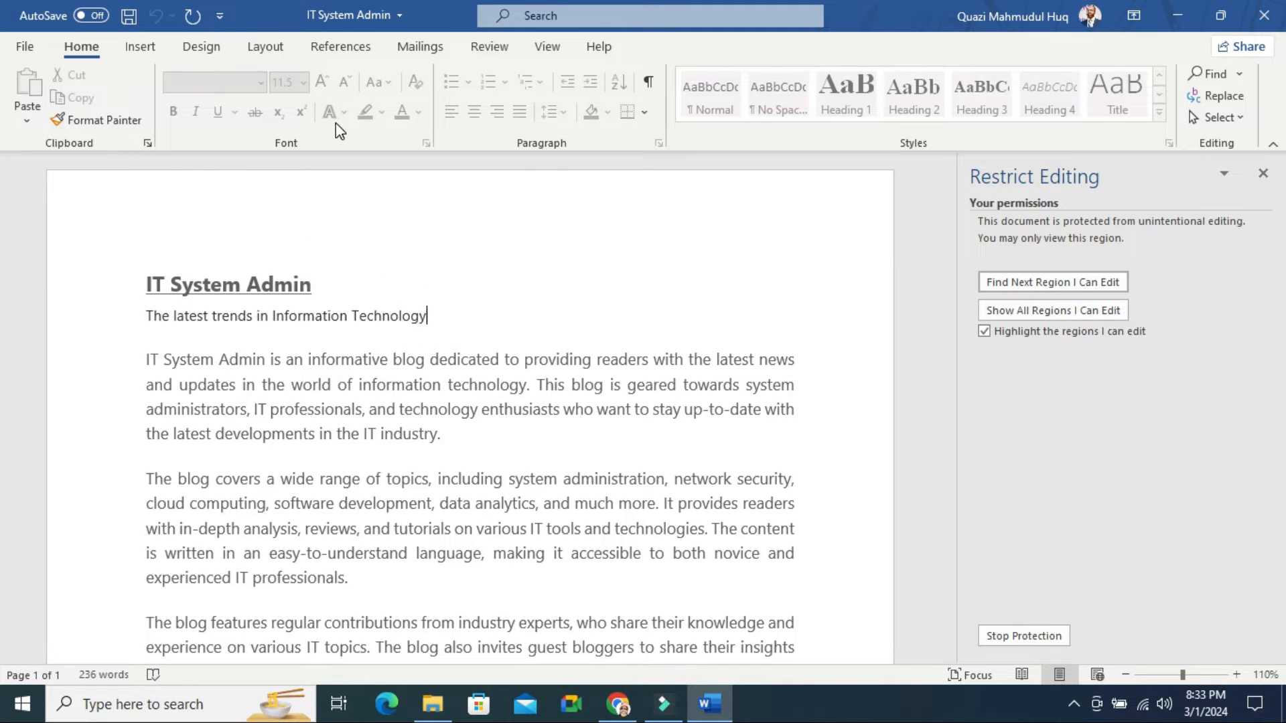
click(779, 97)
click(600, 107)
scroll(199, 47, down, 1)
click(216, 47)
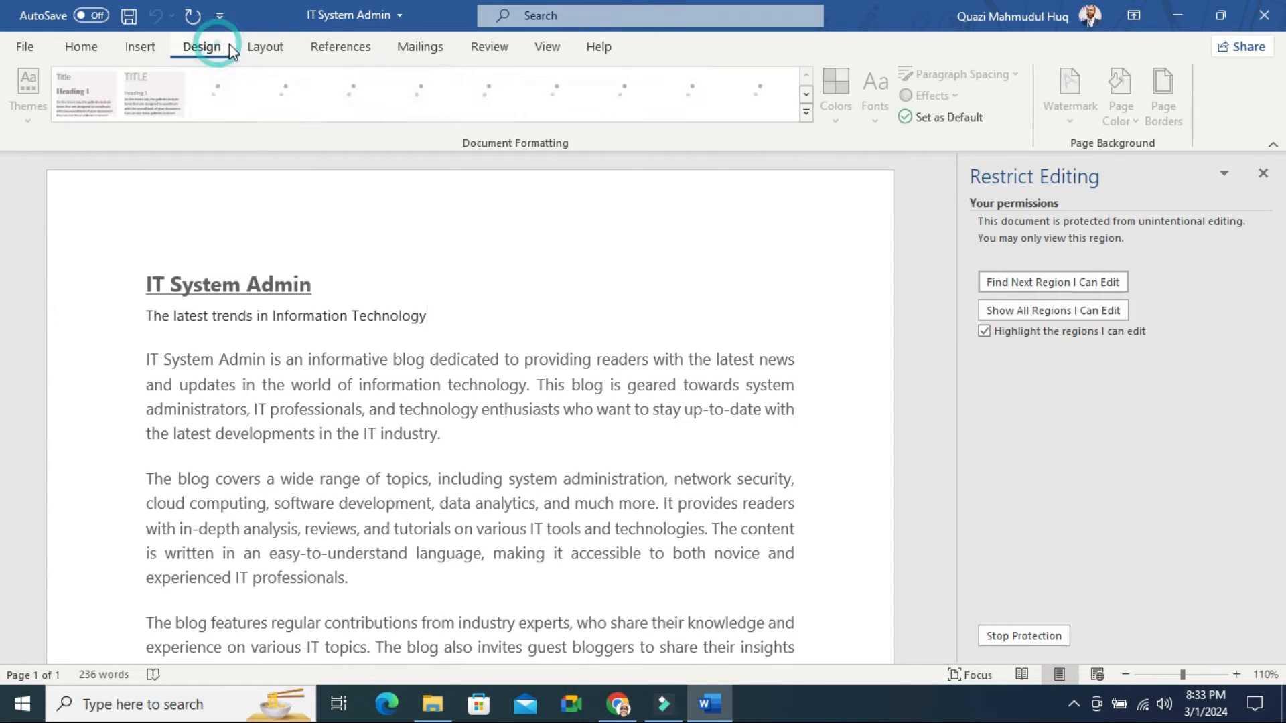
click(265, 47)
click(339, 47)
click(443, 343)
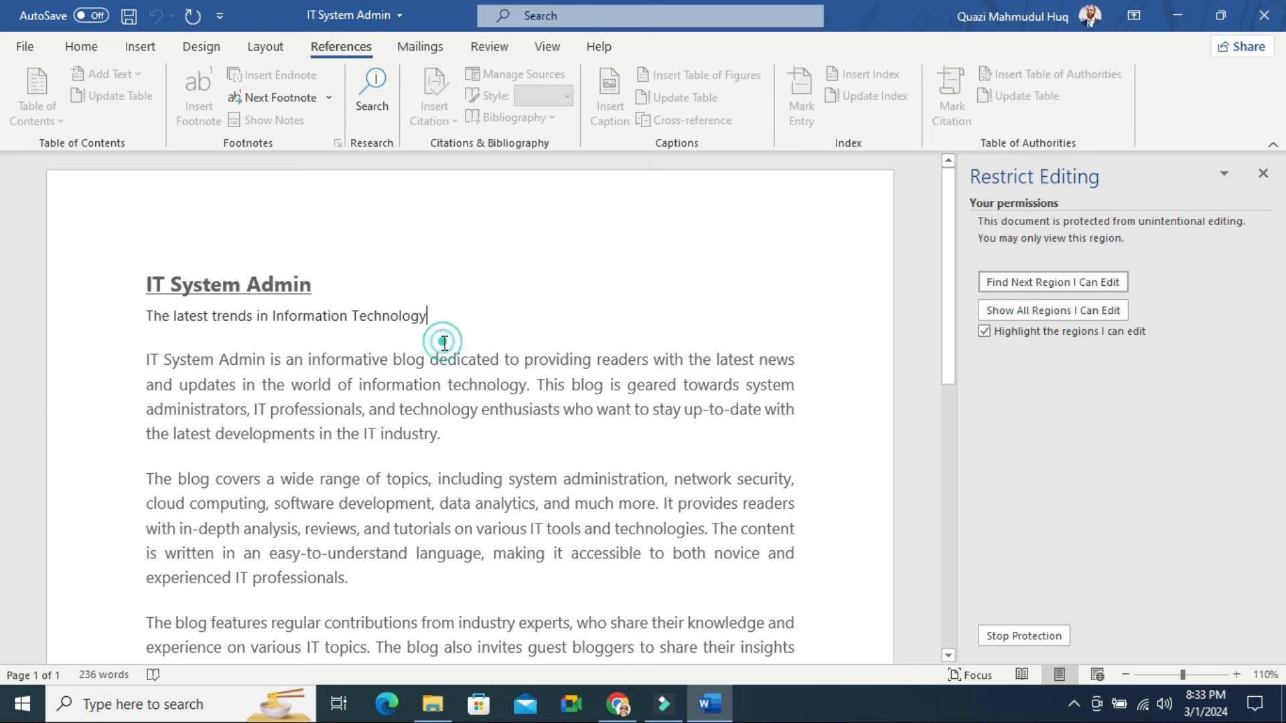
drag(508, 479, 339, 400)
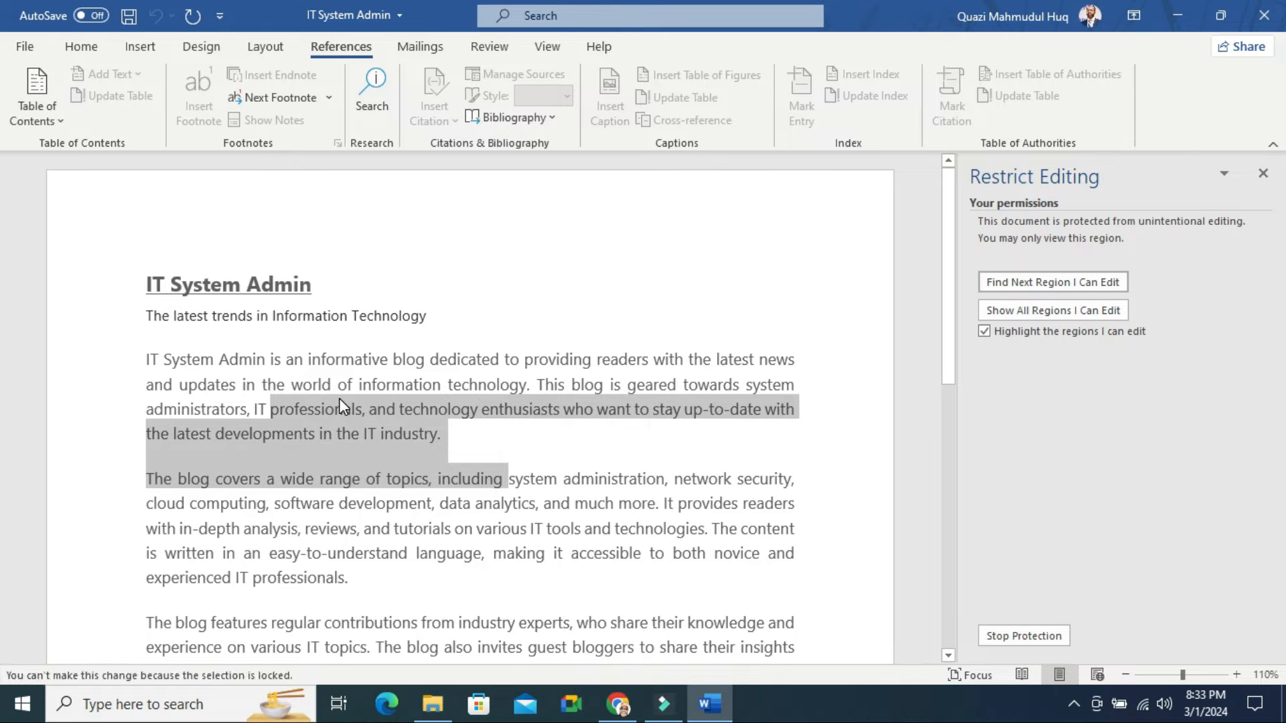
click(414, 529)
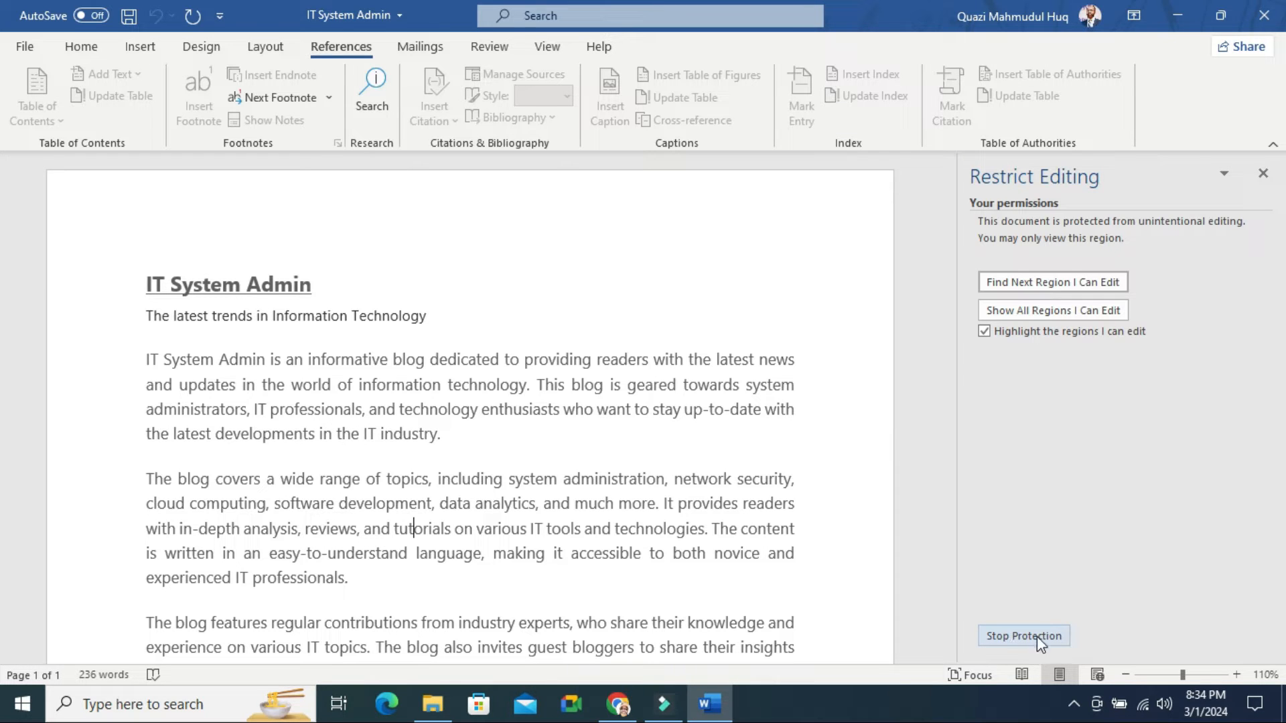
Stop protection by entering the document password
click(1018, 637)
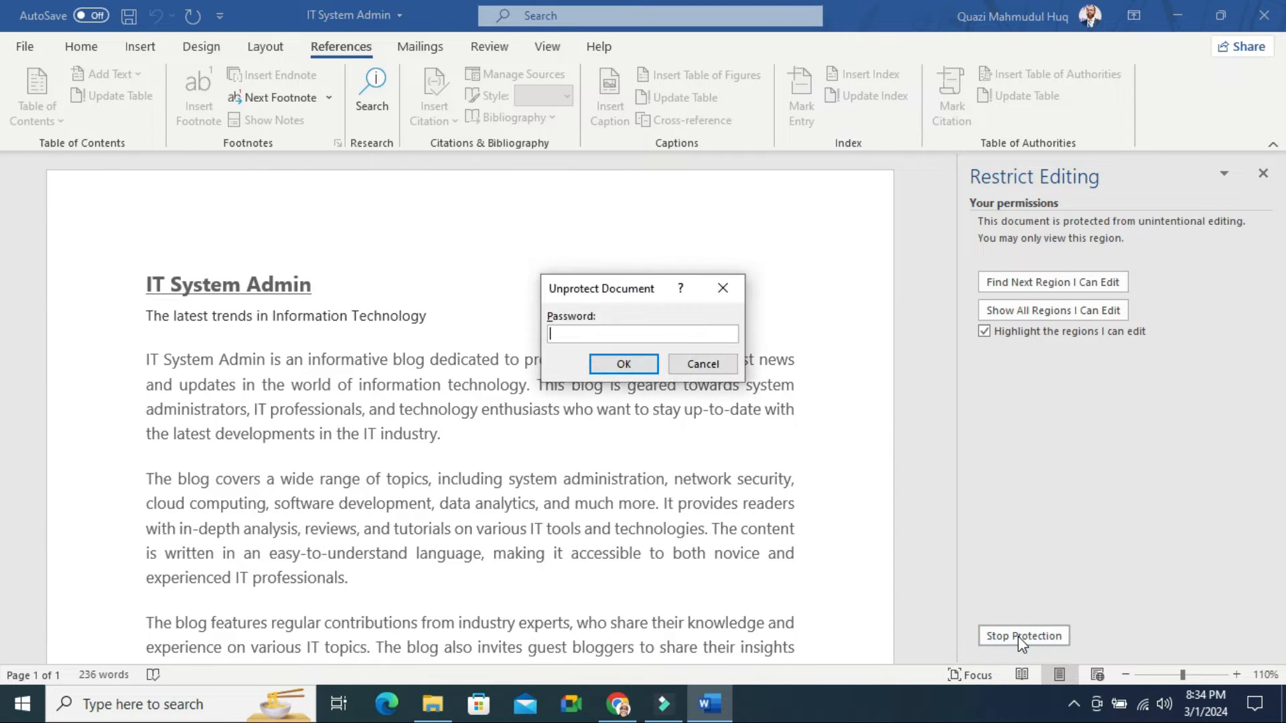
text(123)
click(624, 365)
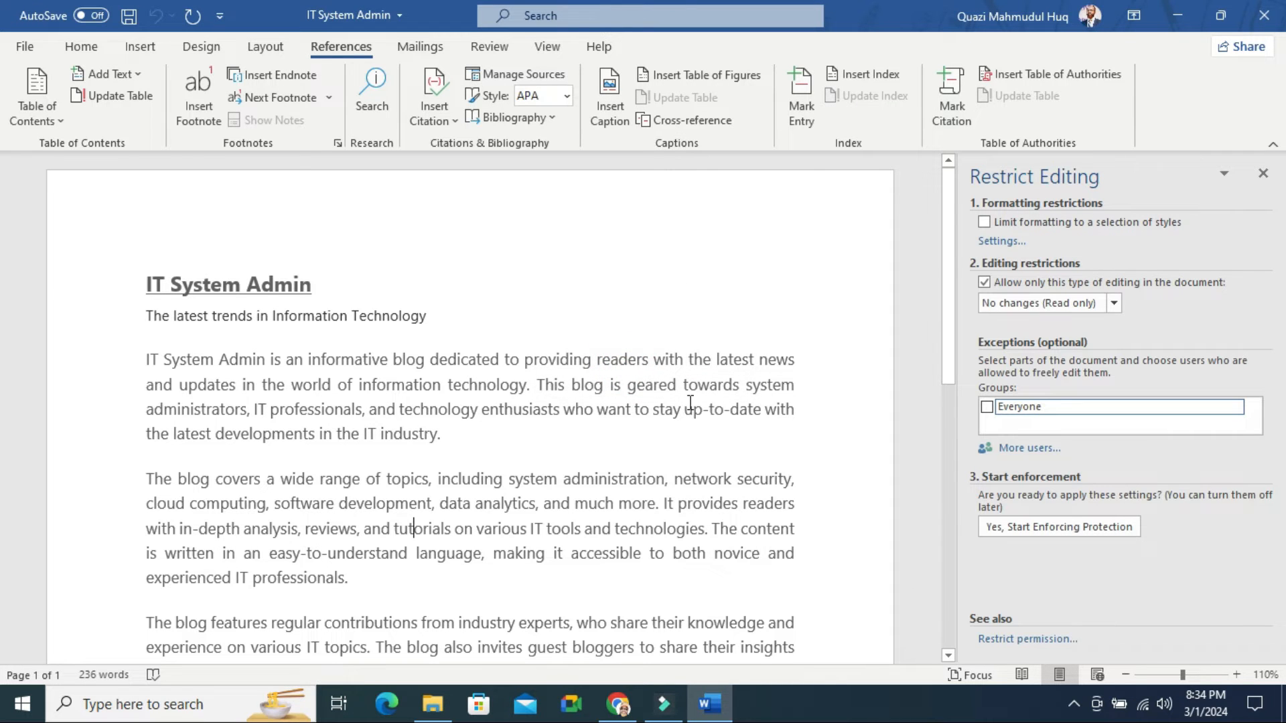
Delete the first body paragraph, undo the deletion, then reselect that paragraph
drag(482, 450, 142, 349)
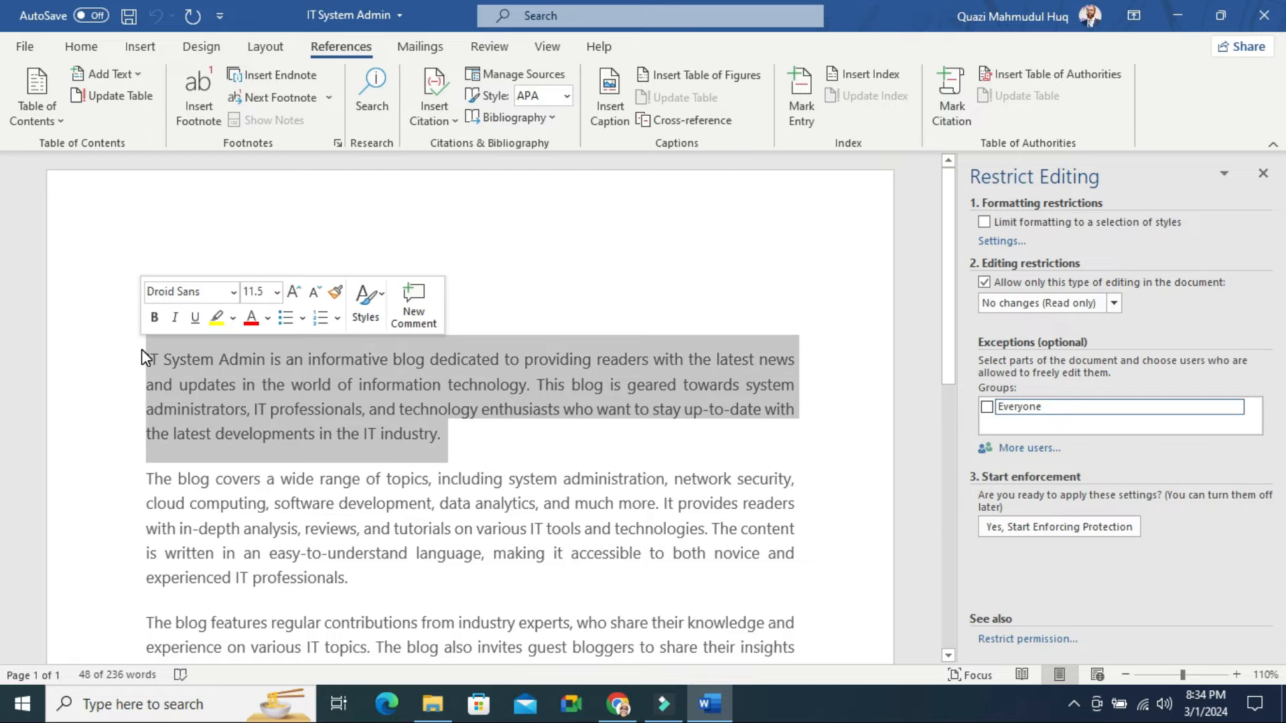
key(Delete)
key(ctrl+z)
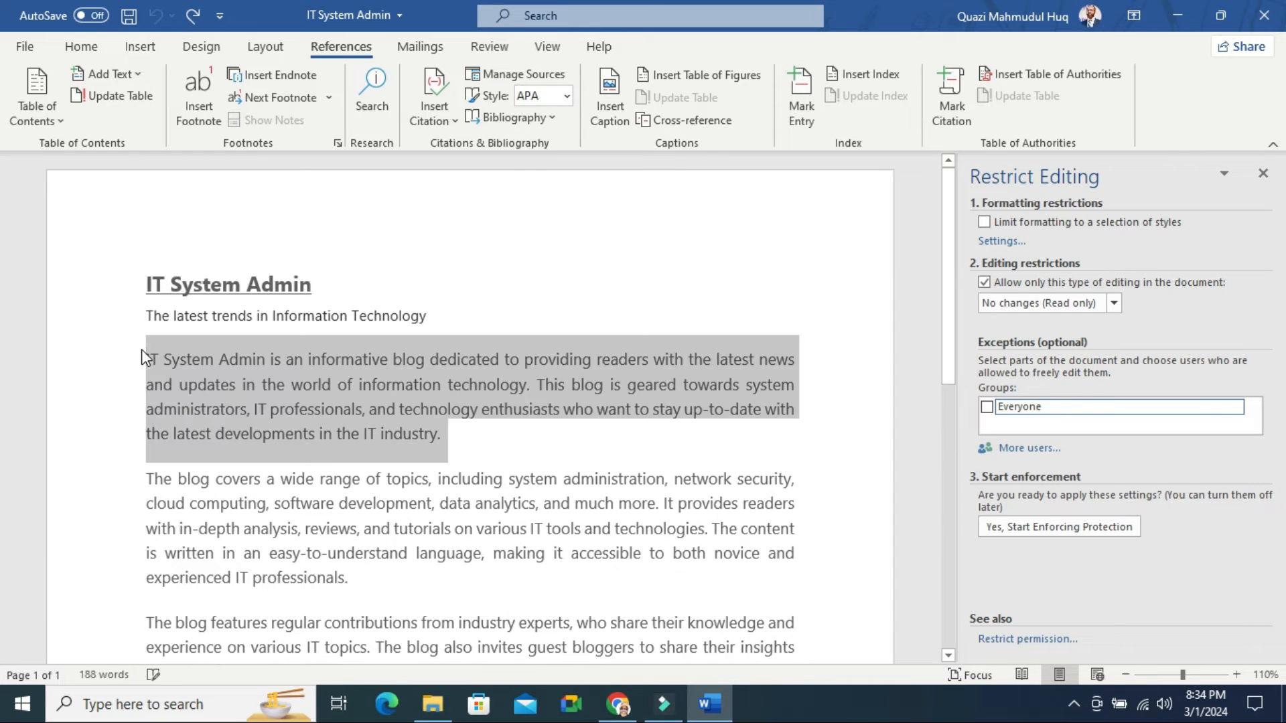
scroll(649, 378, down, 2)
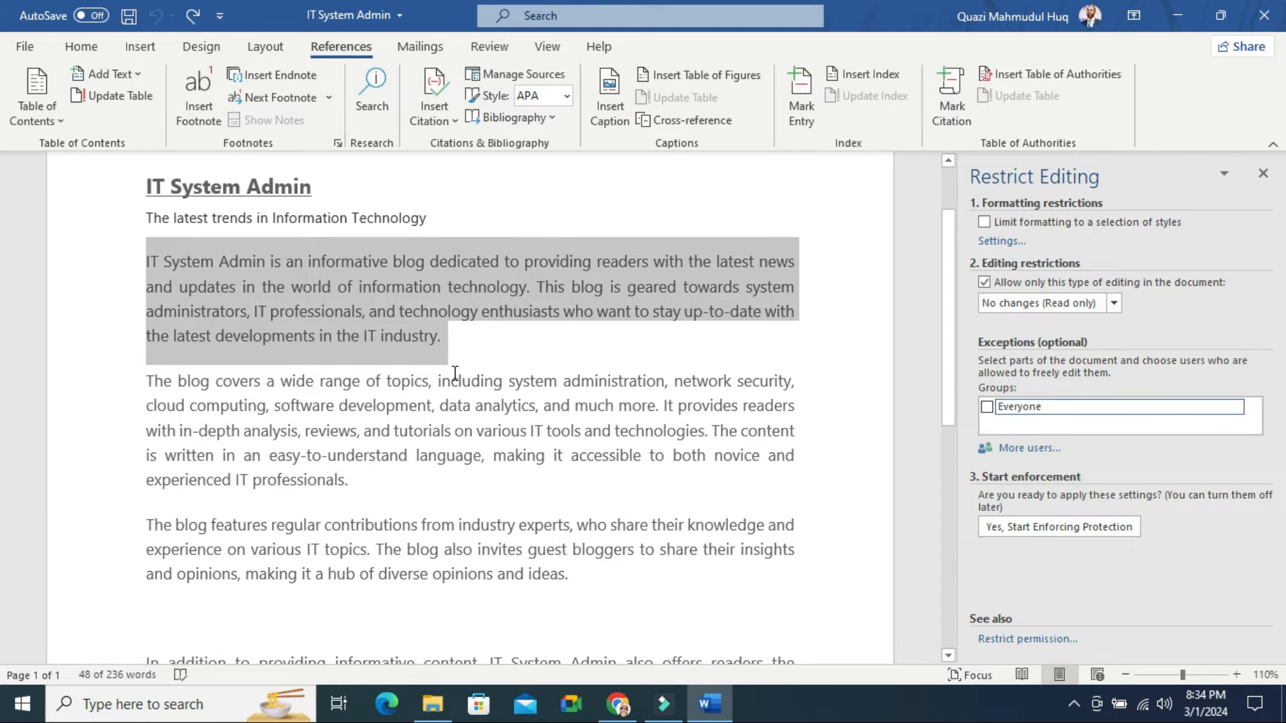
click(445, 340)
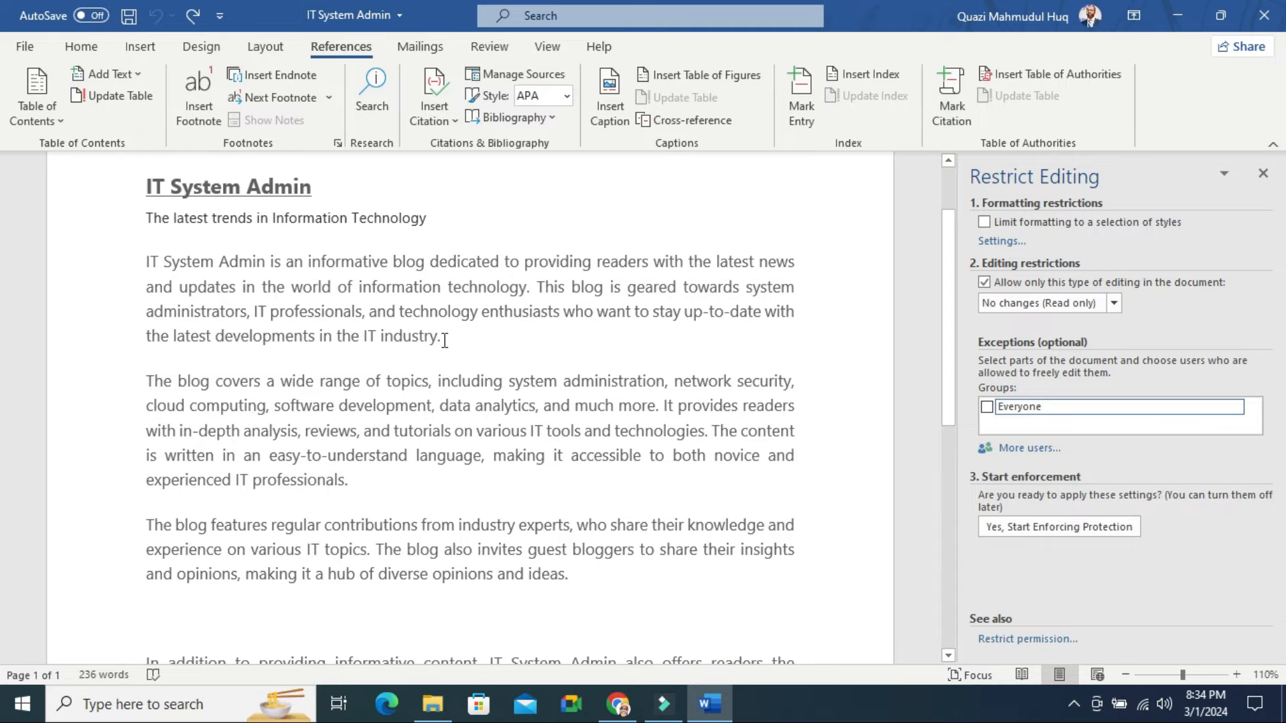
drag(445, 340, 147, 266)
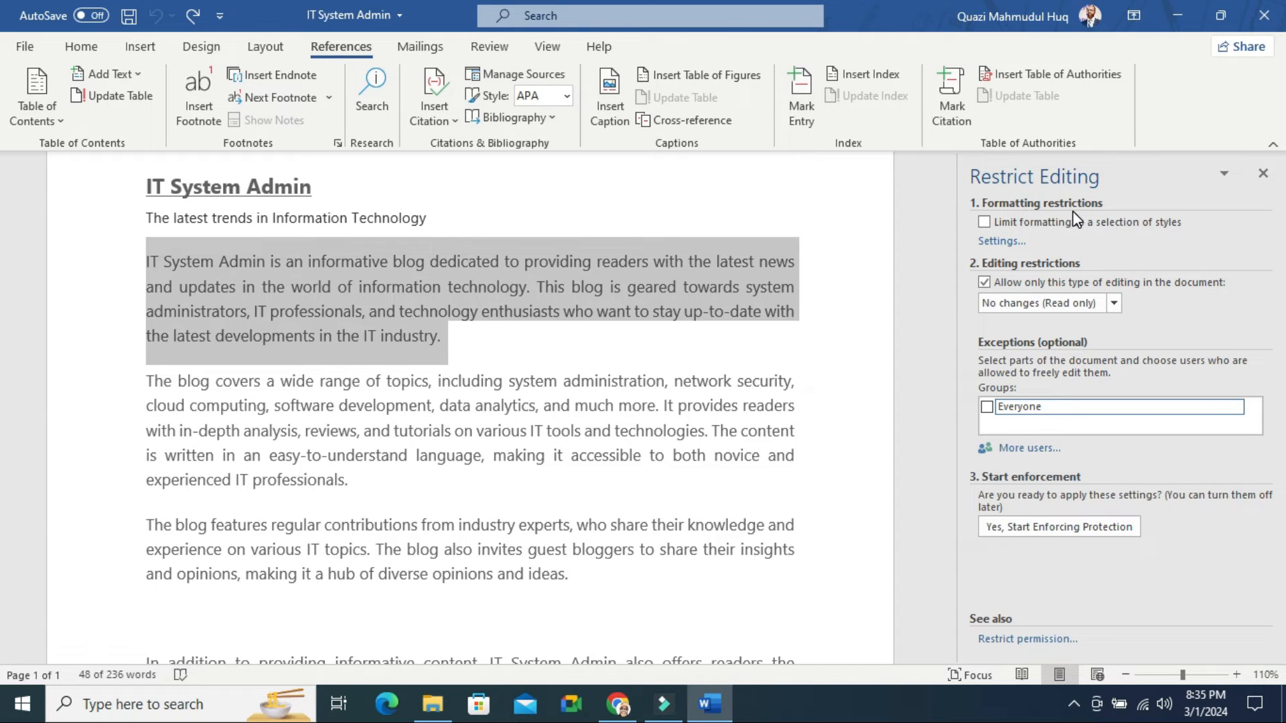
Check 'Limit formatting to a selection of styles' and grant Everyone editing of the selected paragraph
click(982, 222)
click(1127, 407)
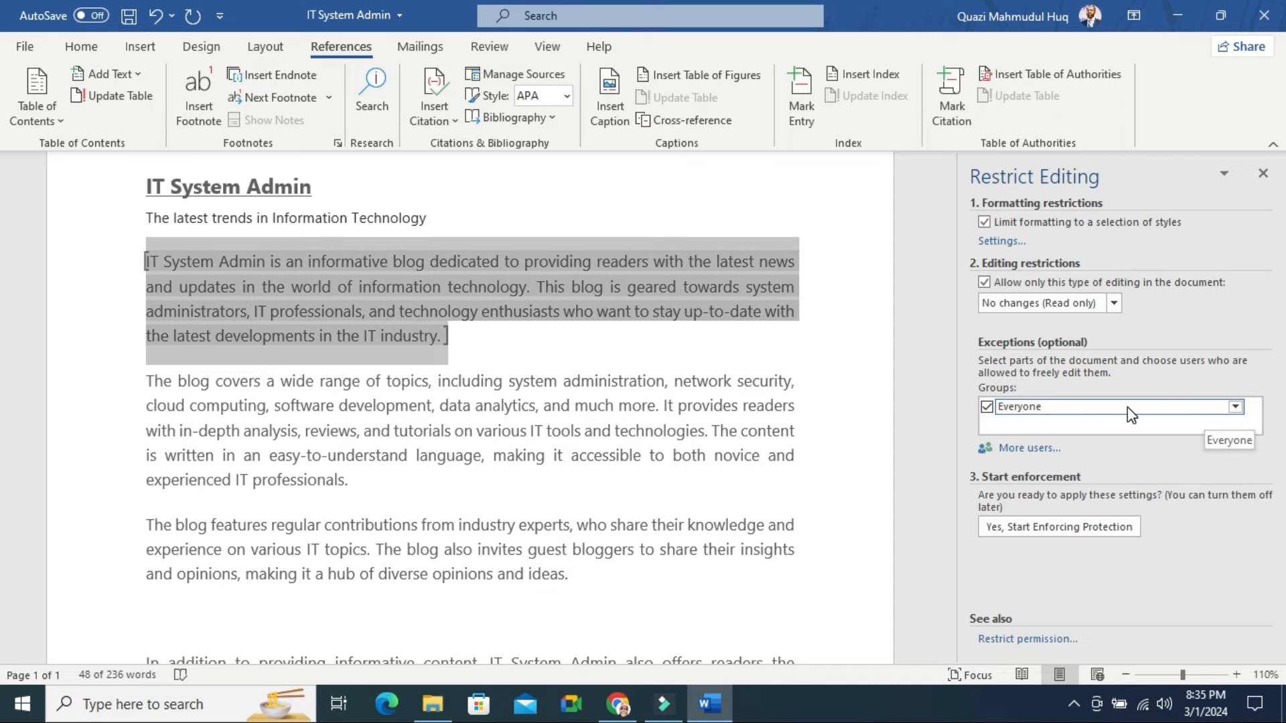
click(1236, 408)
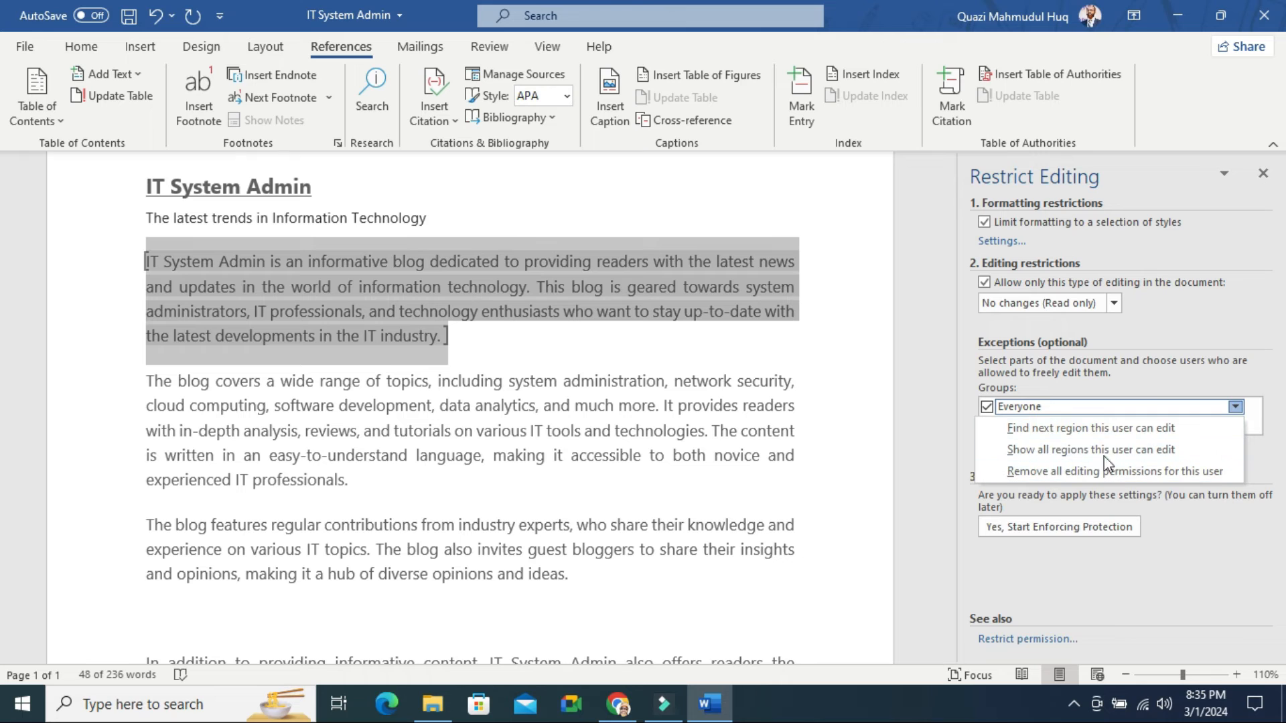
click(954, 425)
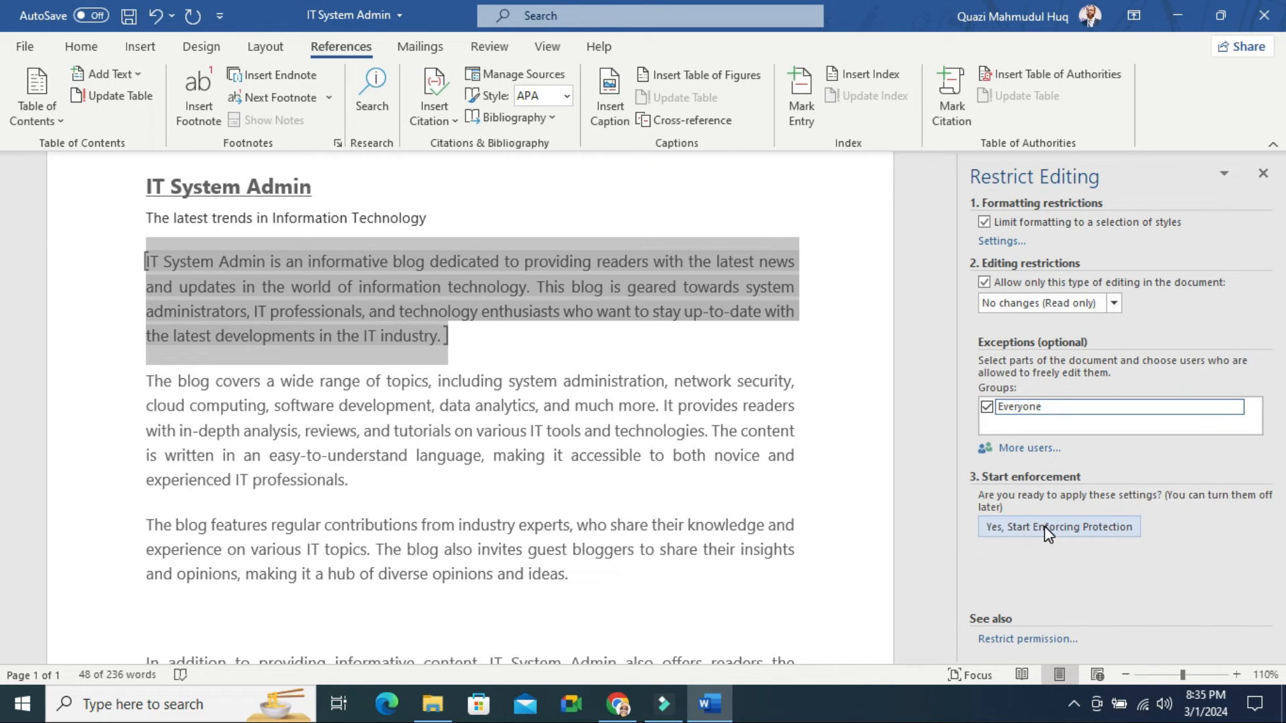
Enforce protection again with the password entered twice, then click into the document
click(1081, 525)
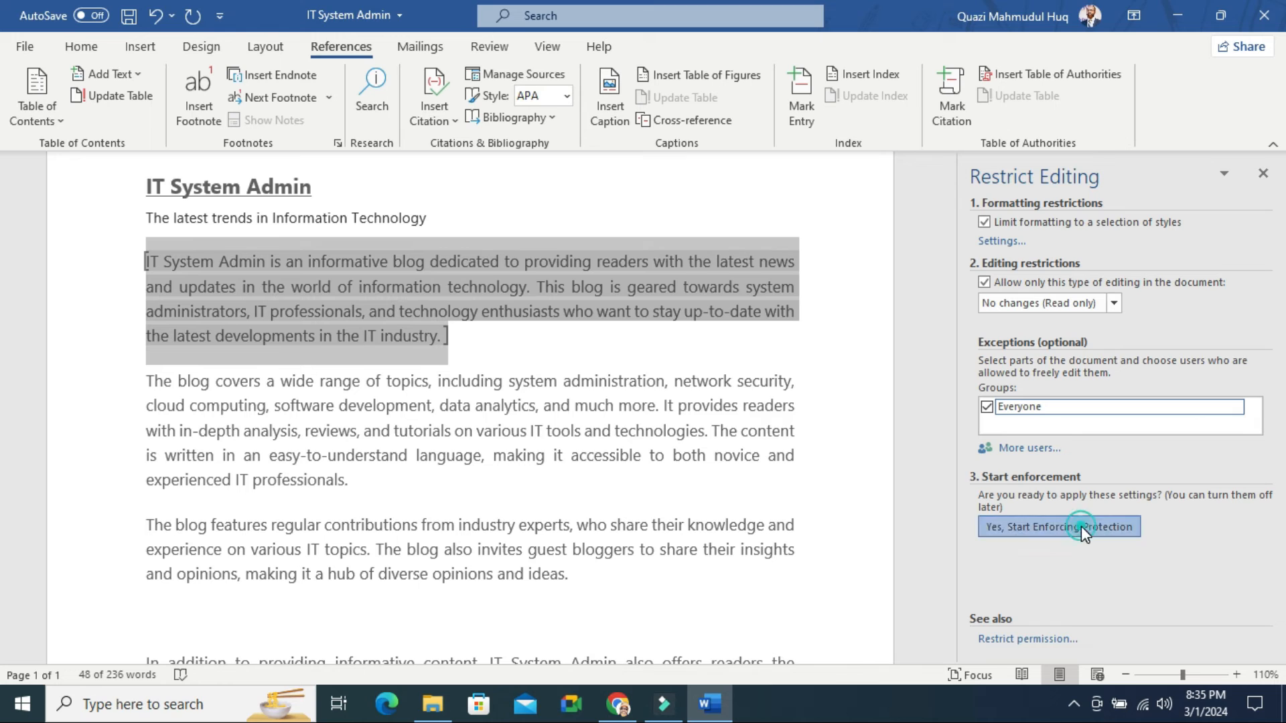
text(123)
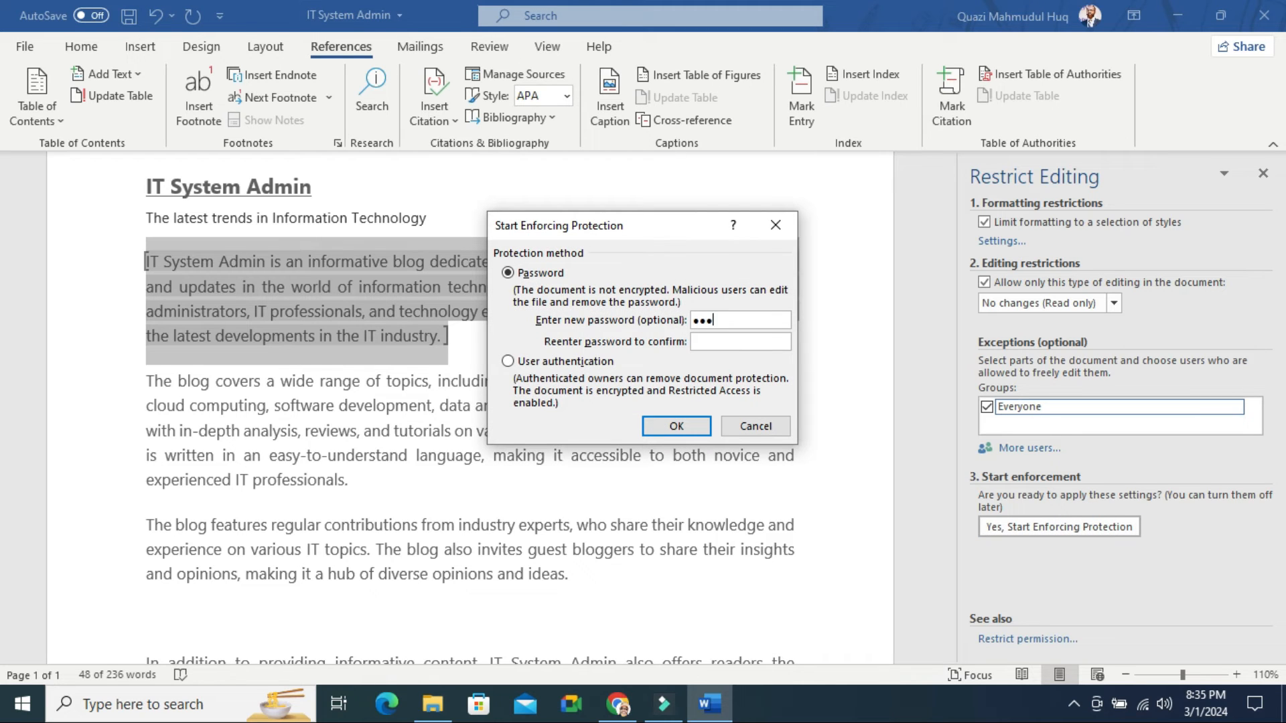
click(743, 344)
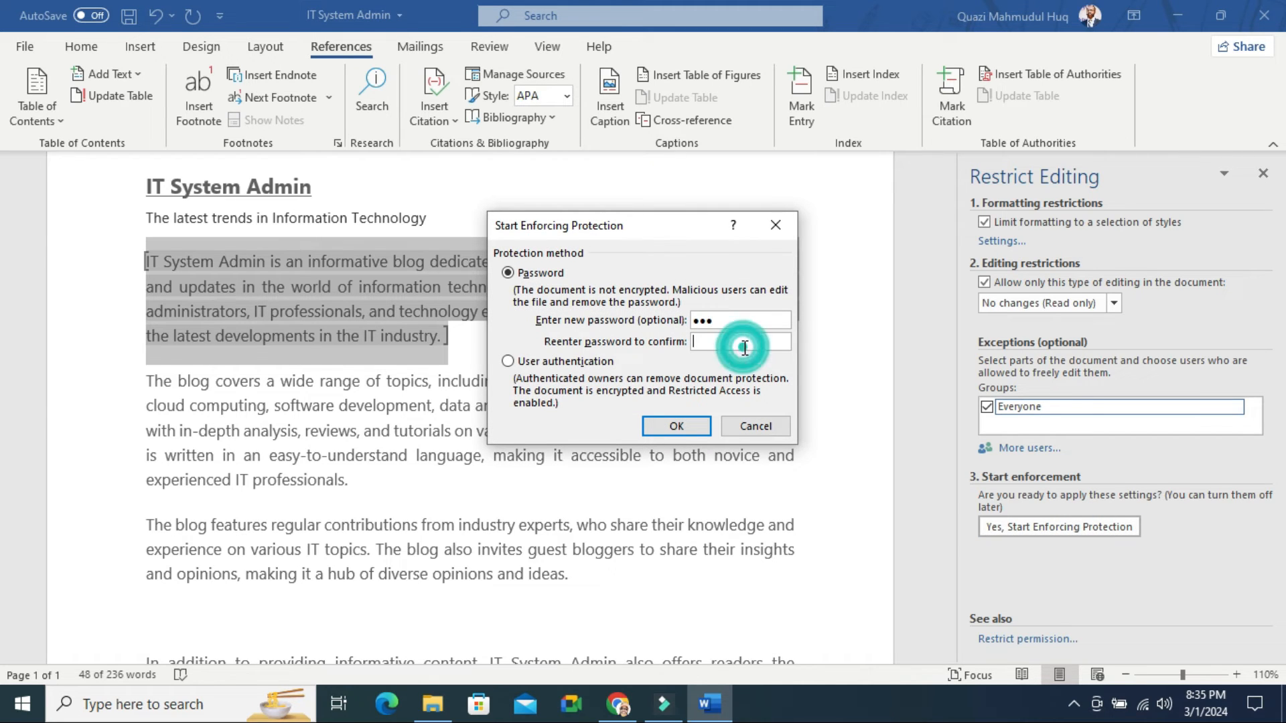
text(123)
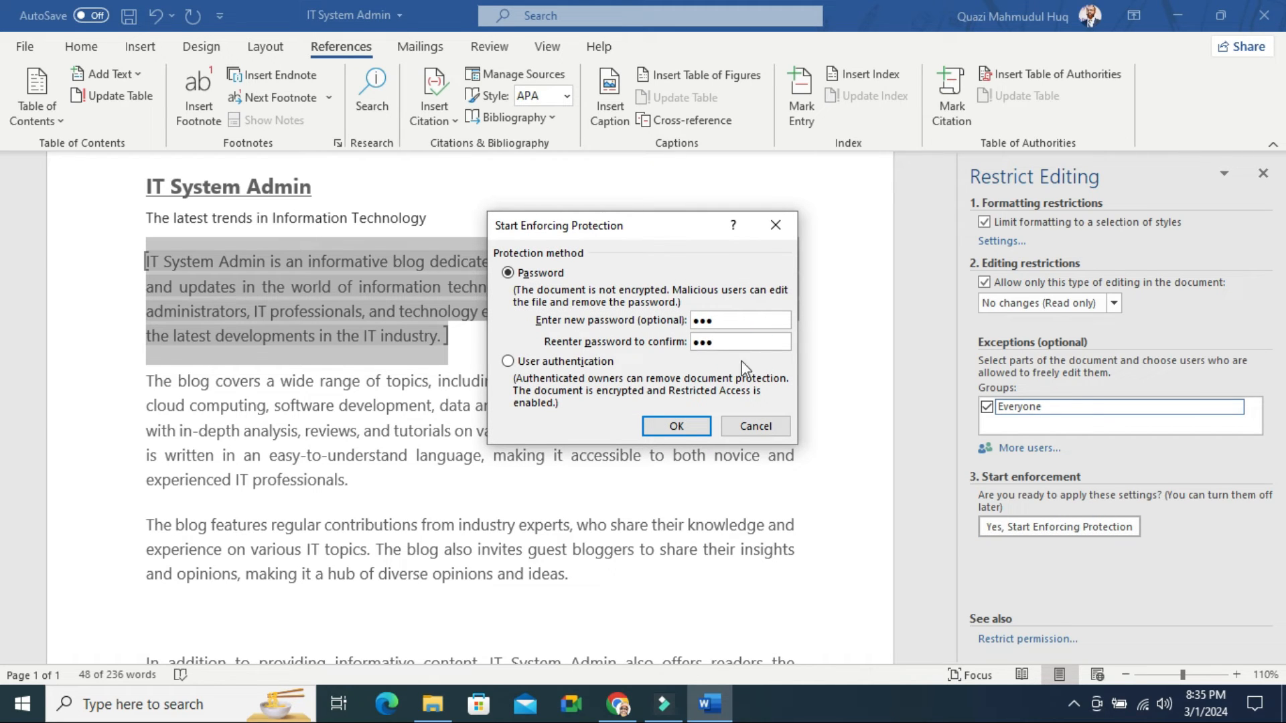
click(677, 425)
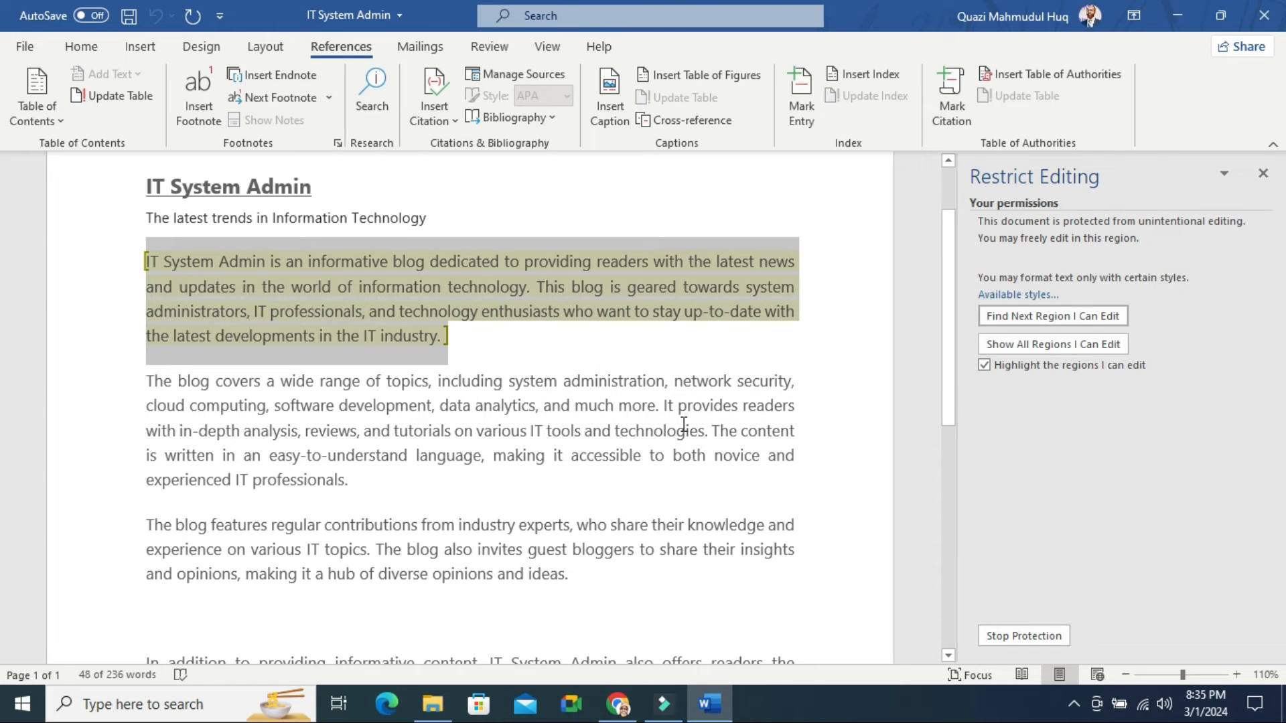
click(785, 422)
Try deleting and pasting over the locked second paragraph, then move into the first paragraph
drag(354, 477, 153, 379)
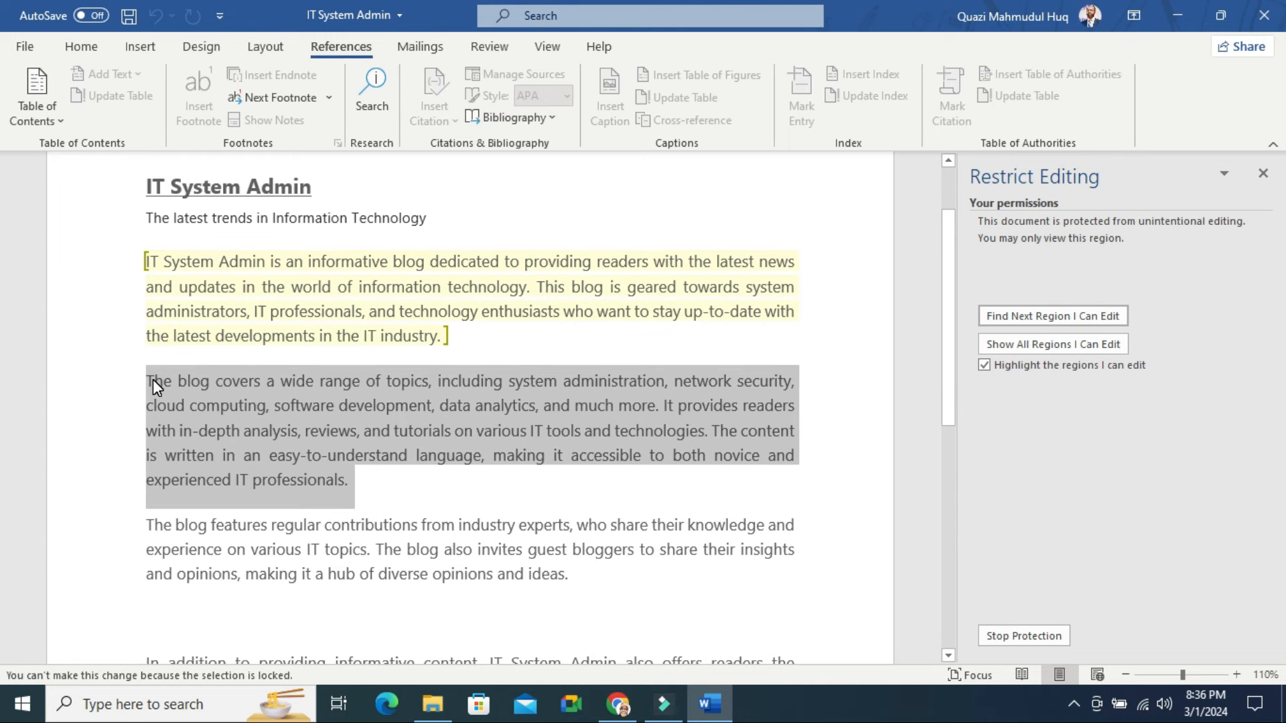
key(Delete)
right_click(196, 400)
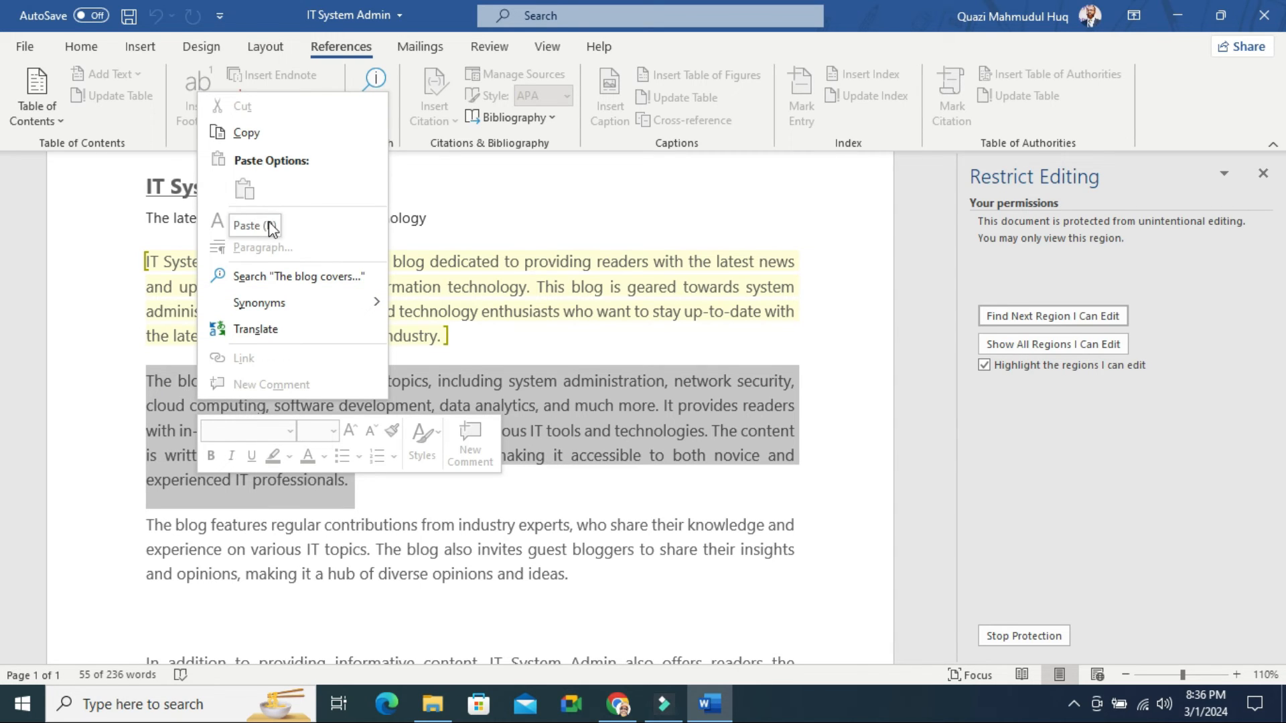
click(81, 46)
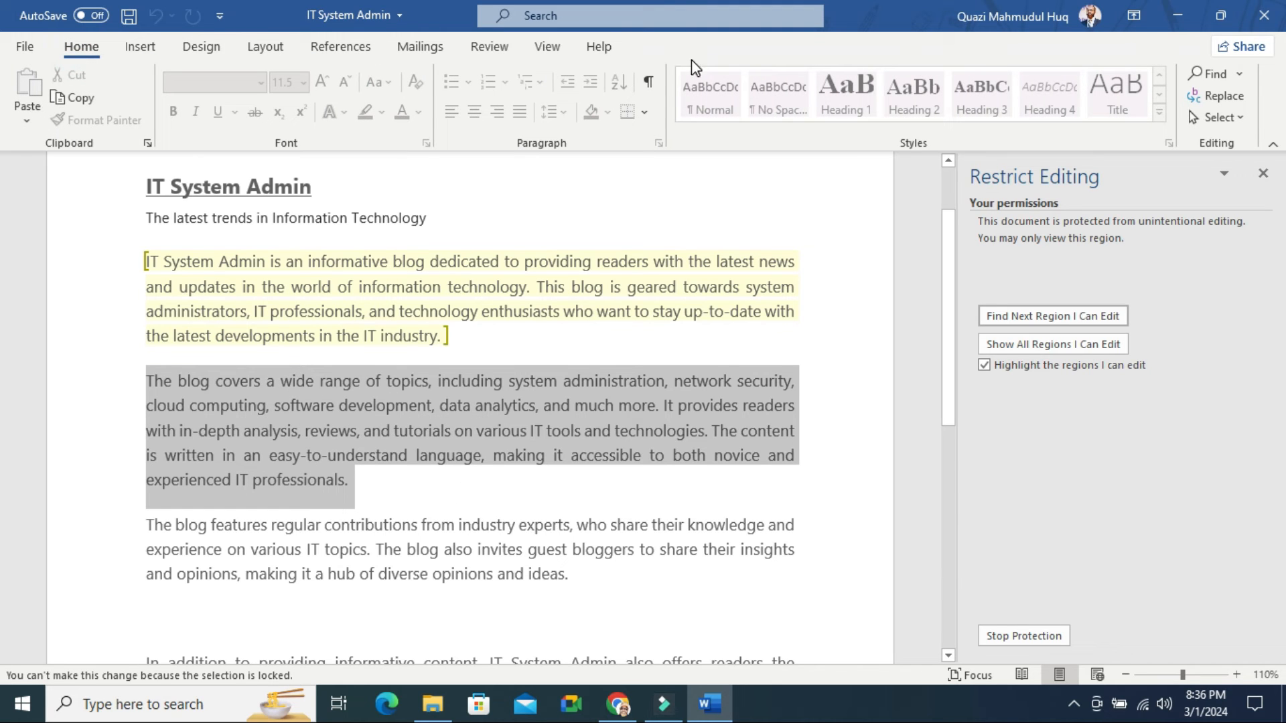
click(416, 524)
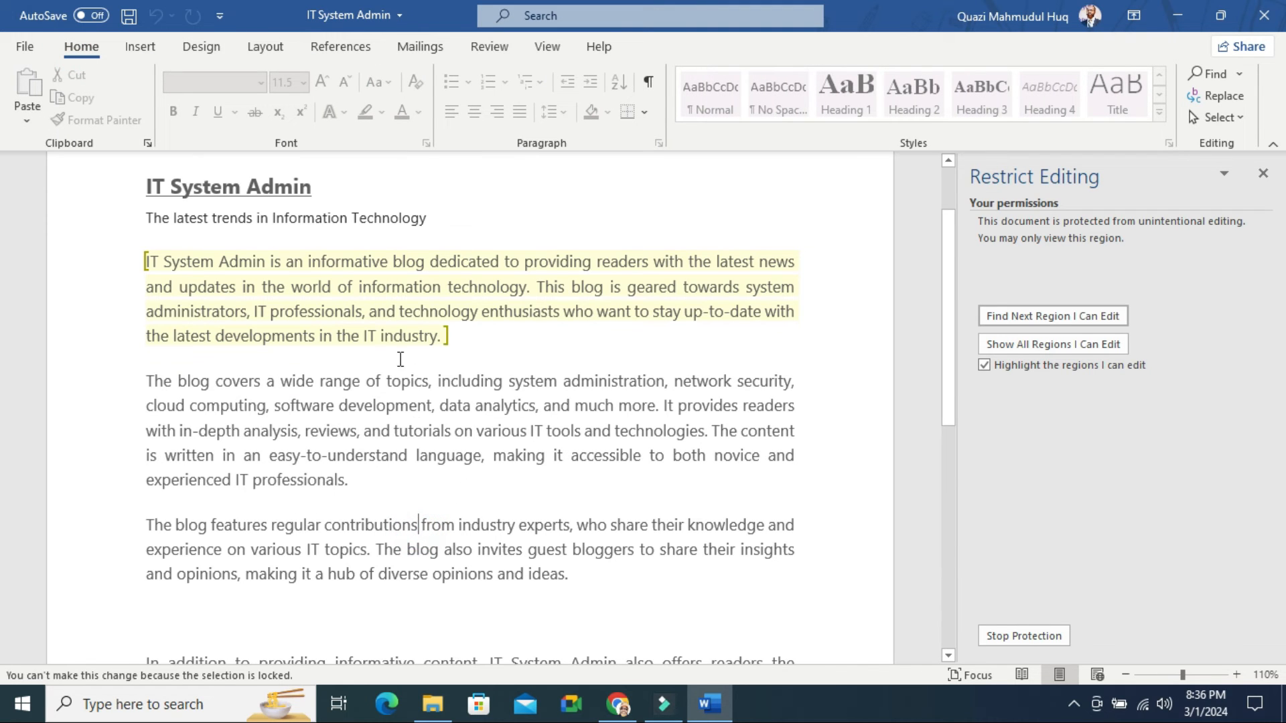
click(395, 333)
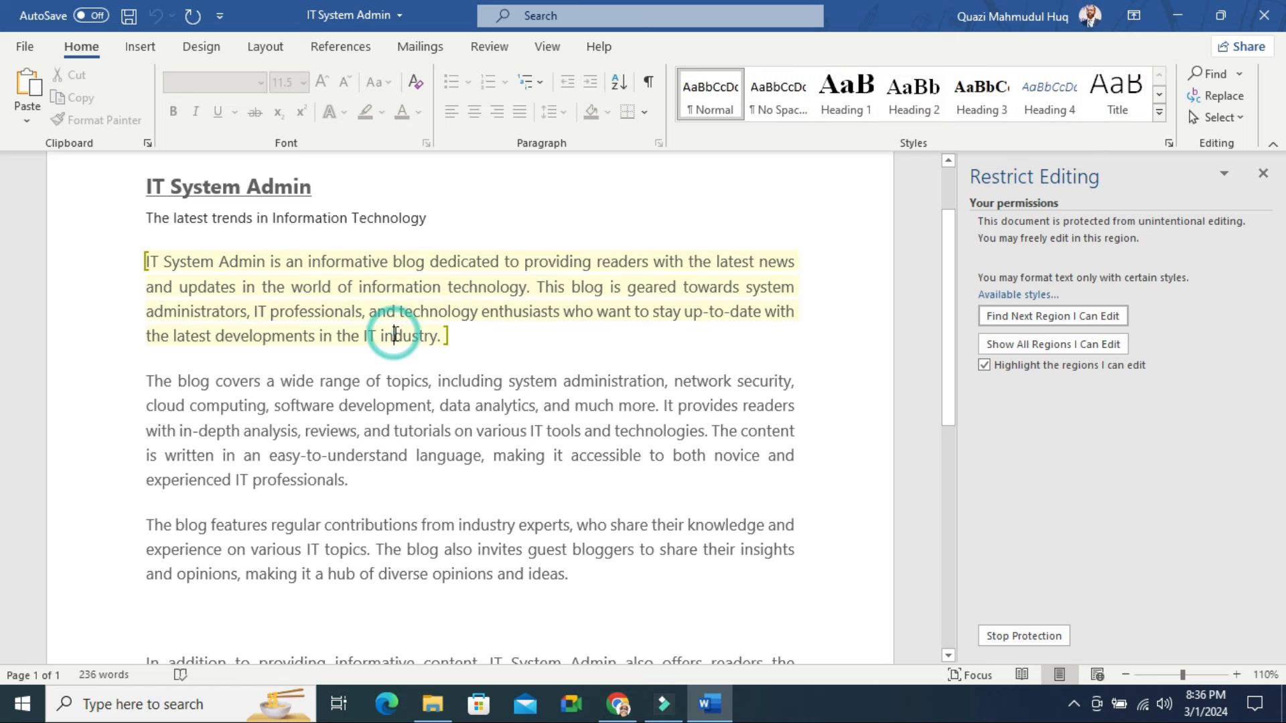
Backspace a few characters after 'industry.' in the first paragraph, then undo
click(439, 335)
key(BackSpace)
key(BackSpace)
key(BackSpace)
key(BackSpace)
key(BackSpace)
key(BackSpace)
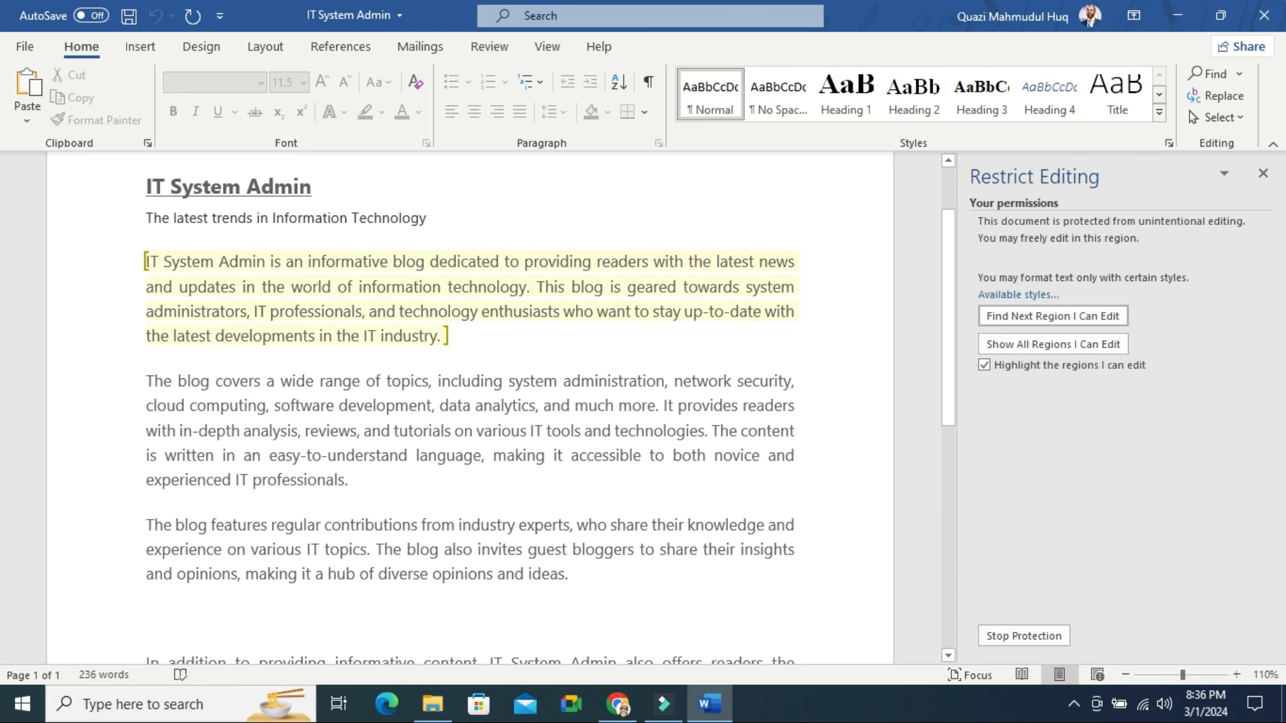
key(BackSpace)
key(BackSpace)
key(ctrl+z)
Try Heading 1, No Spacing and Normal styles on the first paragraph, then undo Heading 1
click(865, 102)
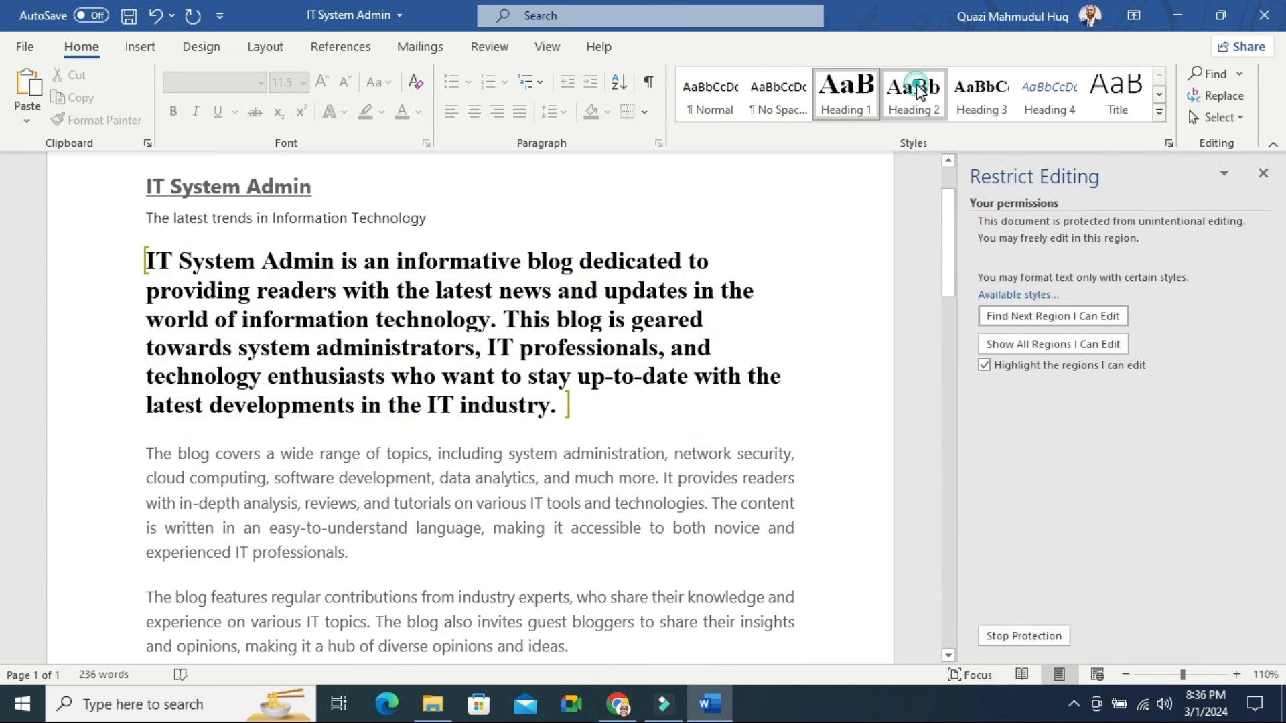
click(777, 92)
click(715, 94)
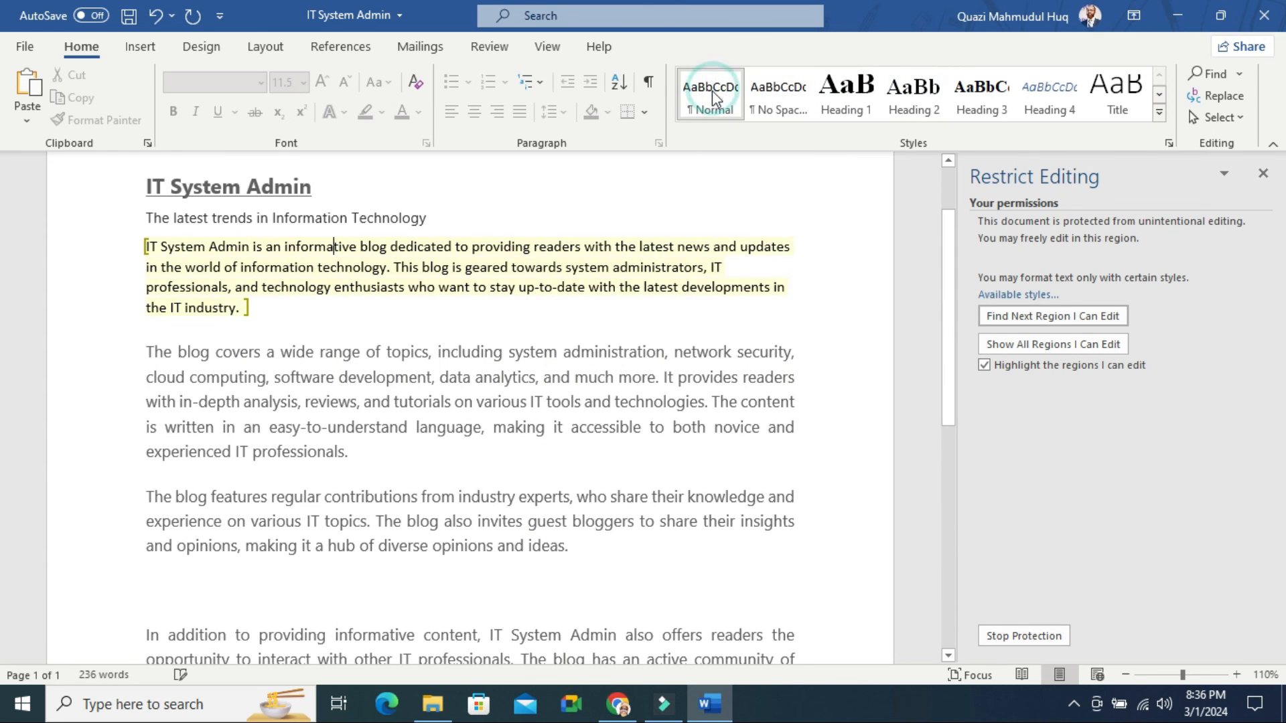
key(ctrl+alt+1)
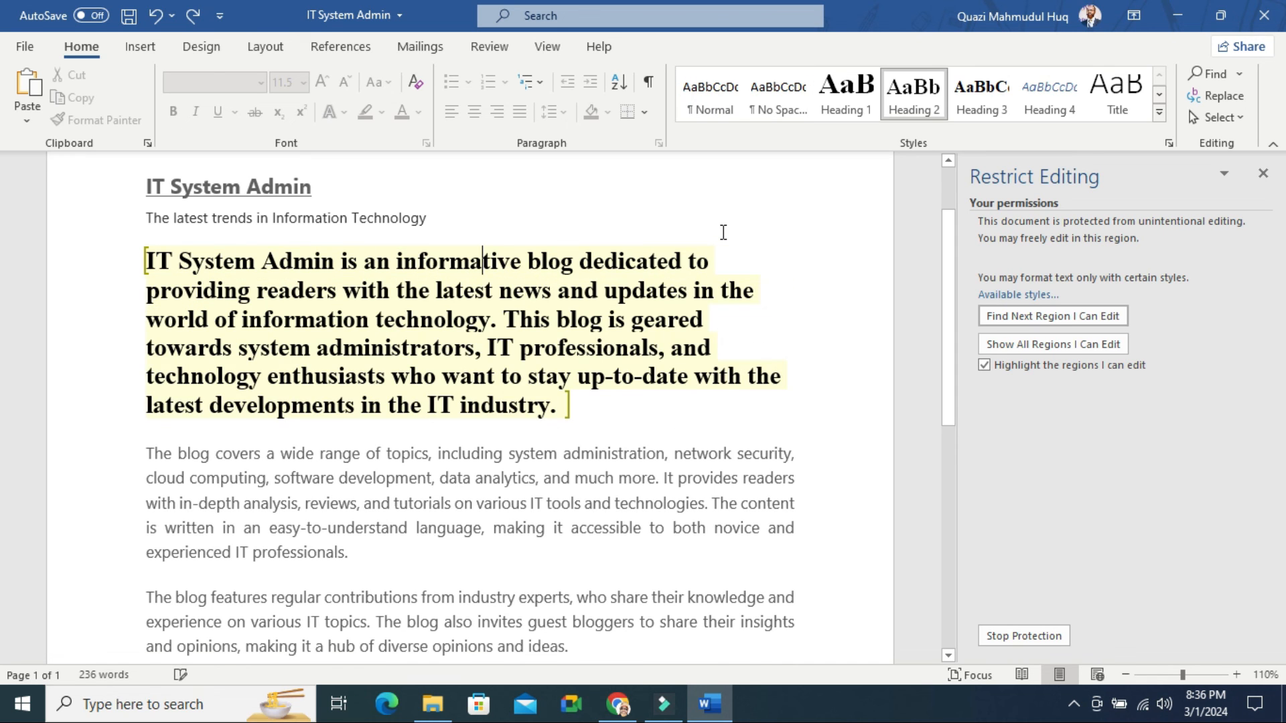
key(ctrl+z)
Select the first paragraph, then attempt a Backspace at the end of the locked last paragraph
click(697, 384)
drag(469, 338, 143, 262)
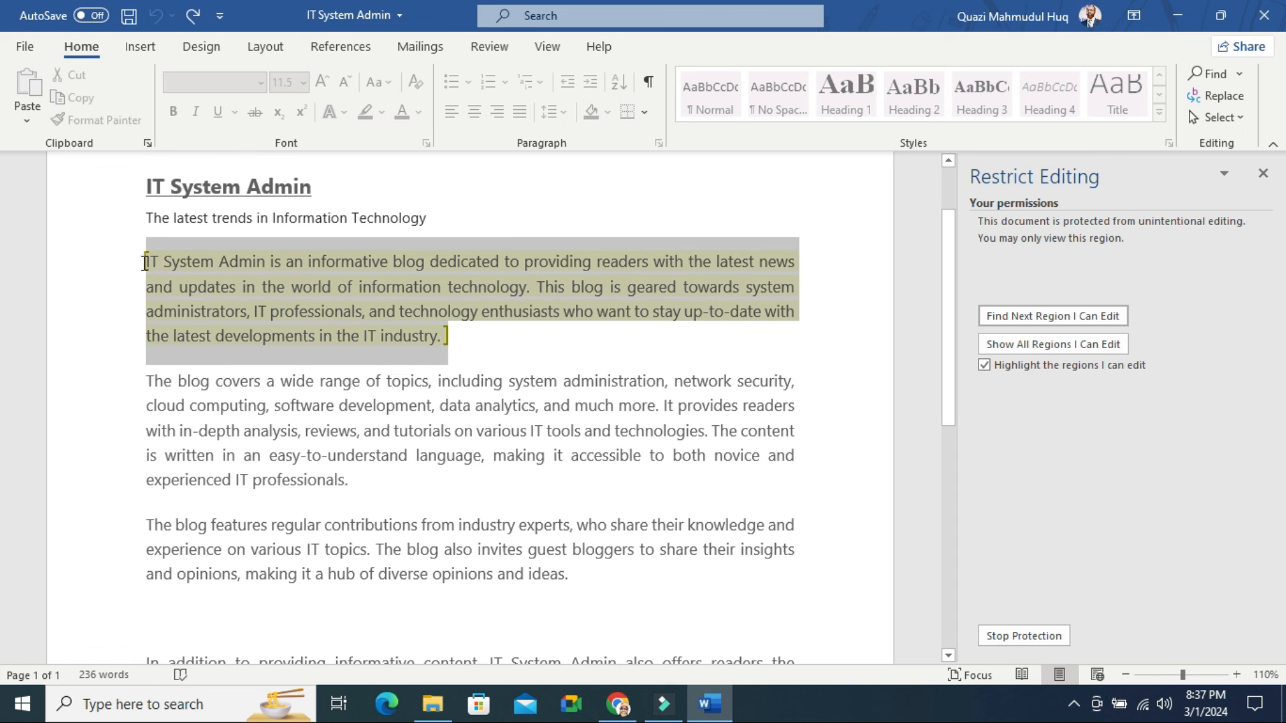
click(456, 437)
drag(948, 331, 969, 521)
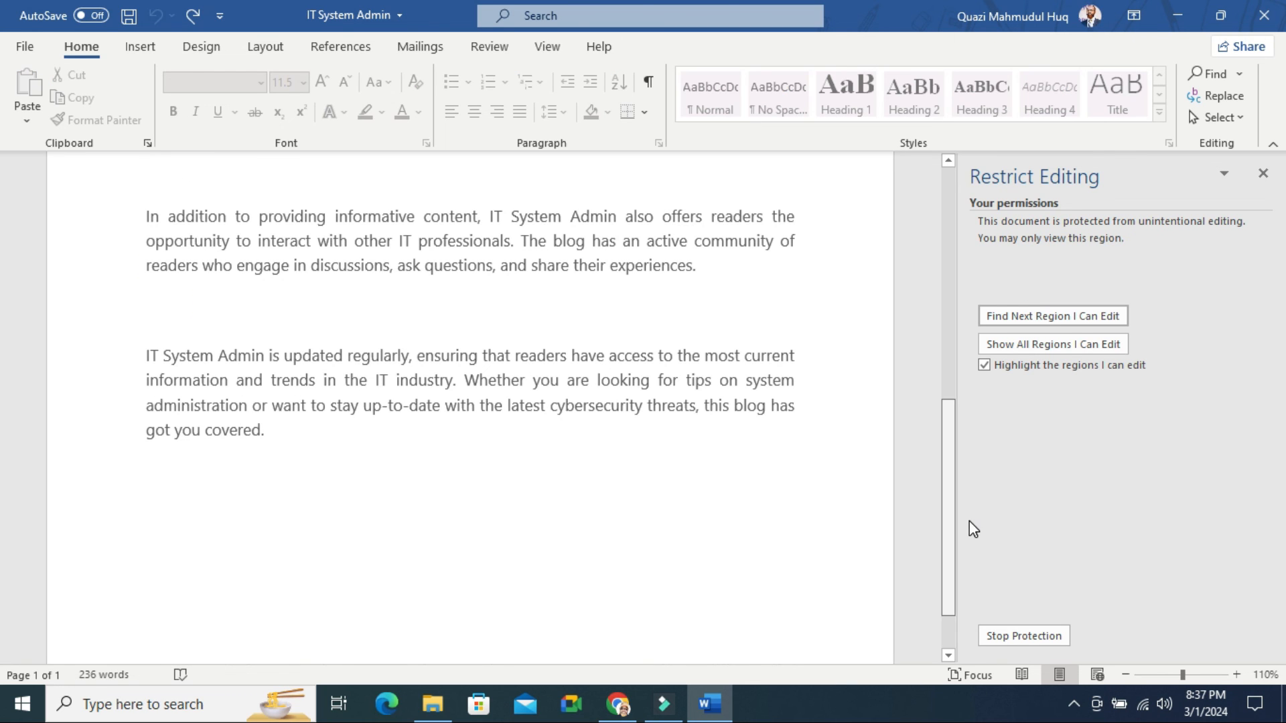
click(284, 428)
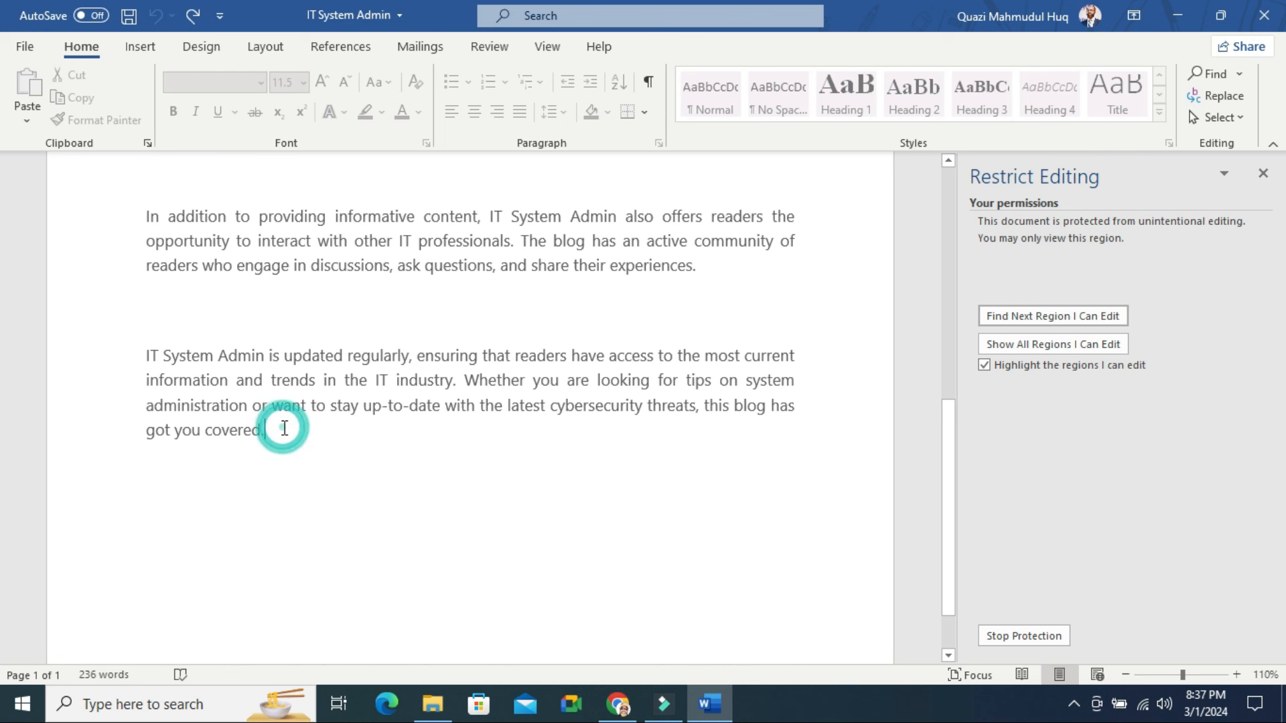
key(BackSpace)
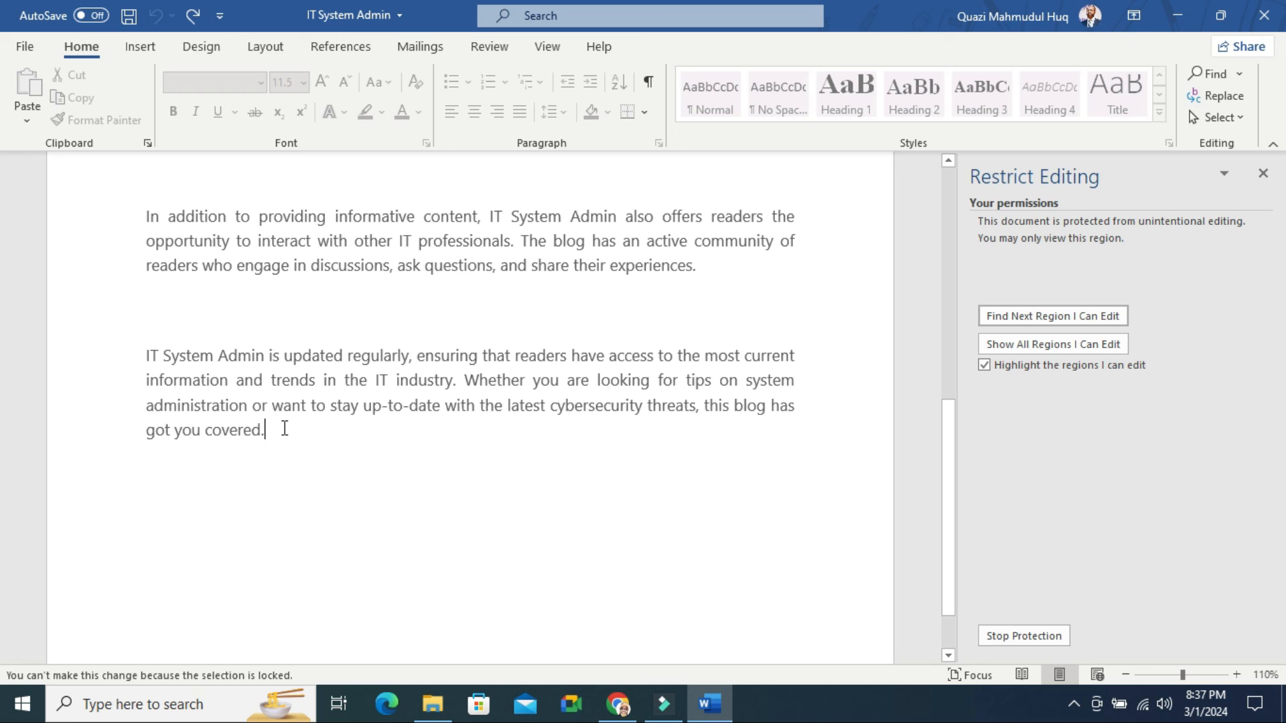